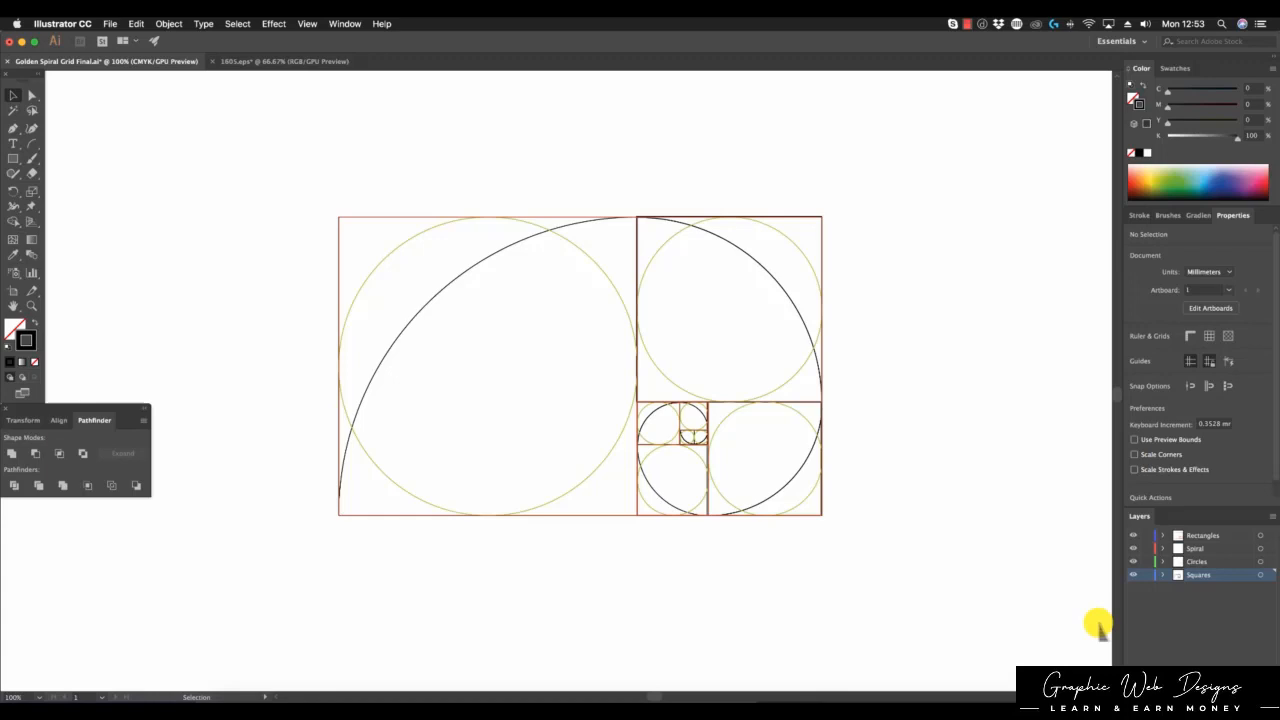
Step: Lock the Squares layer so all four grid layers are locked
left_click(1146, 575)
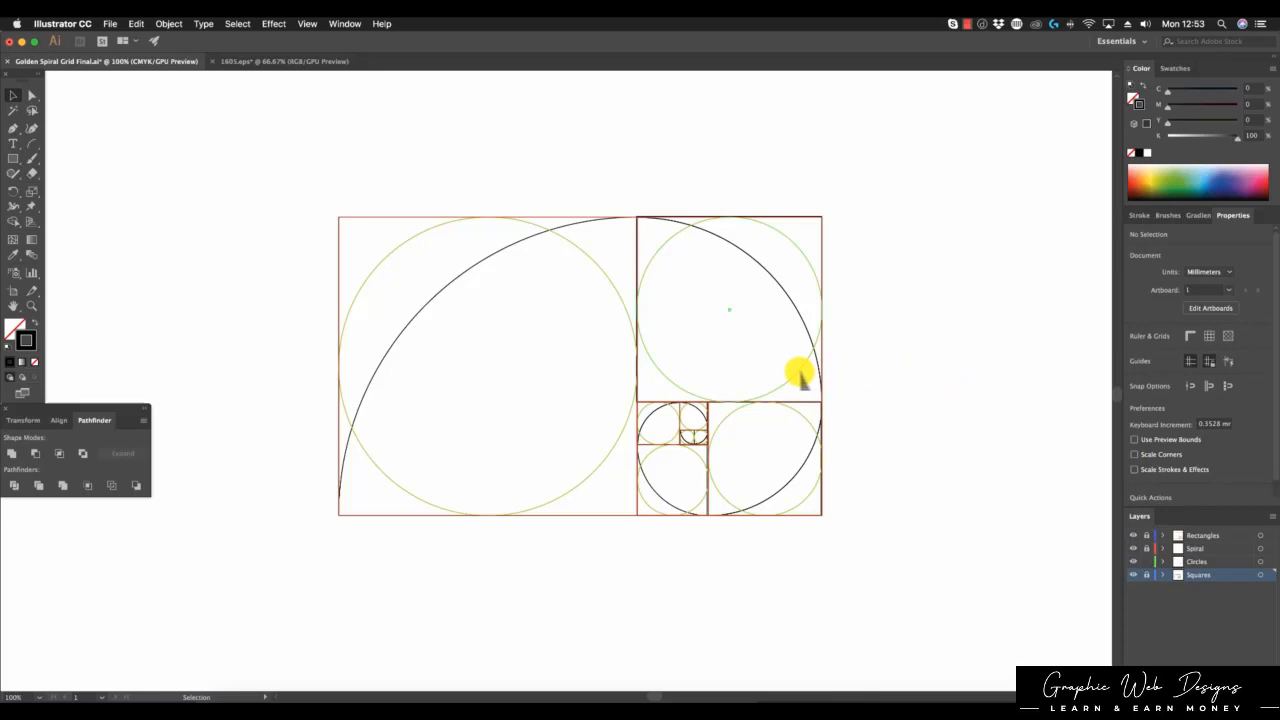
Step: Drag the upper-right circle off the grid, then undo the move
left_click_drag(800, 371, 1020, 372)
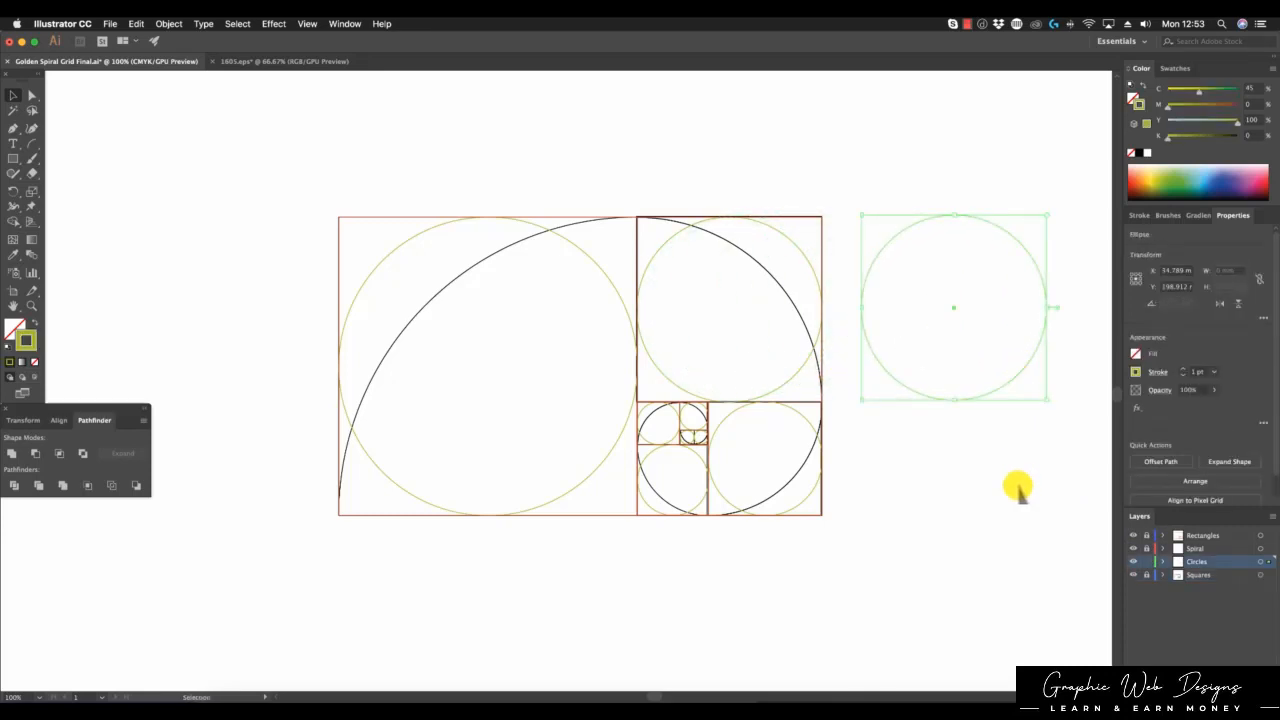
left_click(1015, 488)
key("super+z")
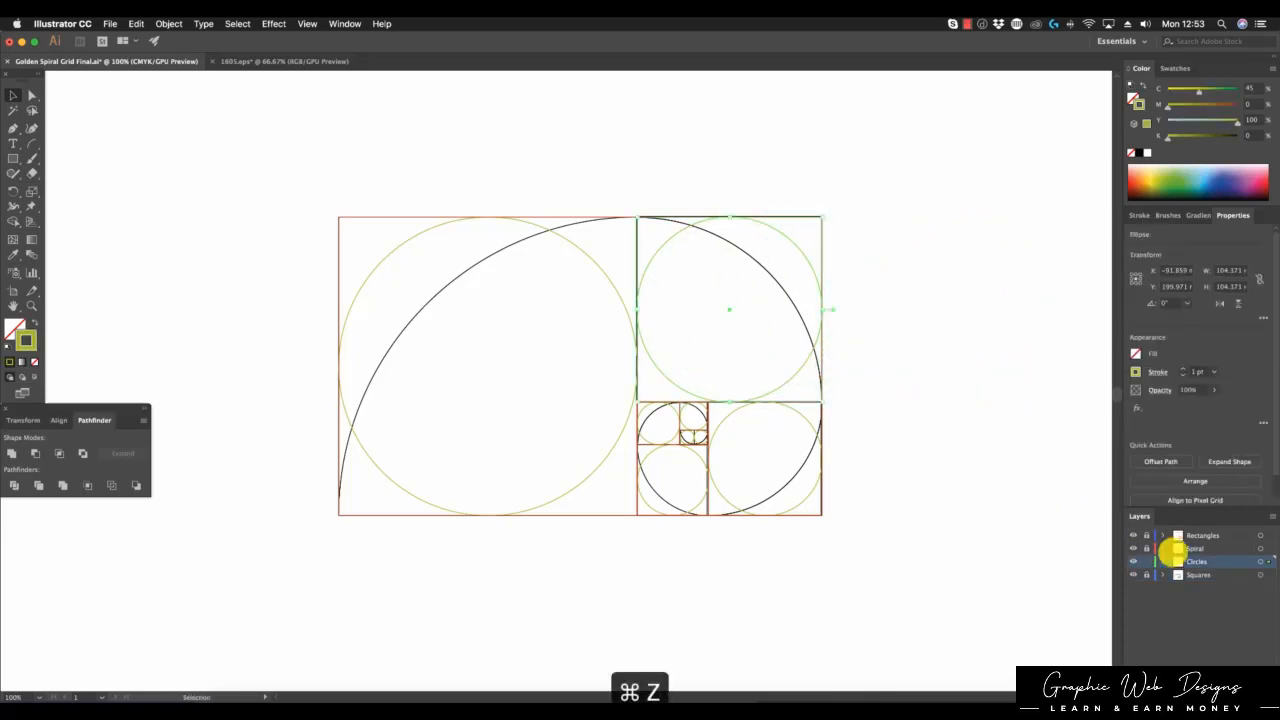
left_click(1146, 561)
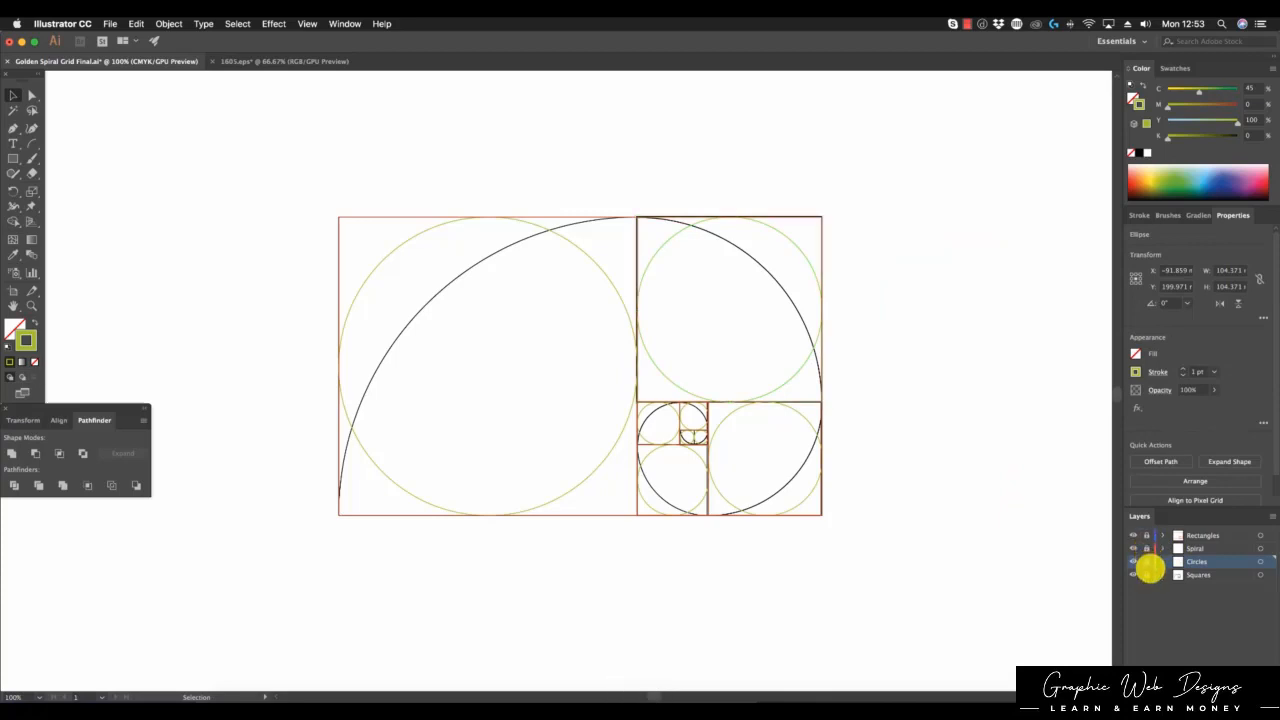
Step: Drag the right-hand square off the grid, undo it, and lock the Squares layer
left_click_drag(823, 437, 985, 452)
left_click(987, 592)
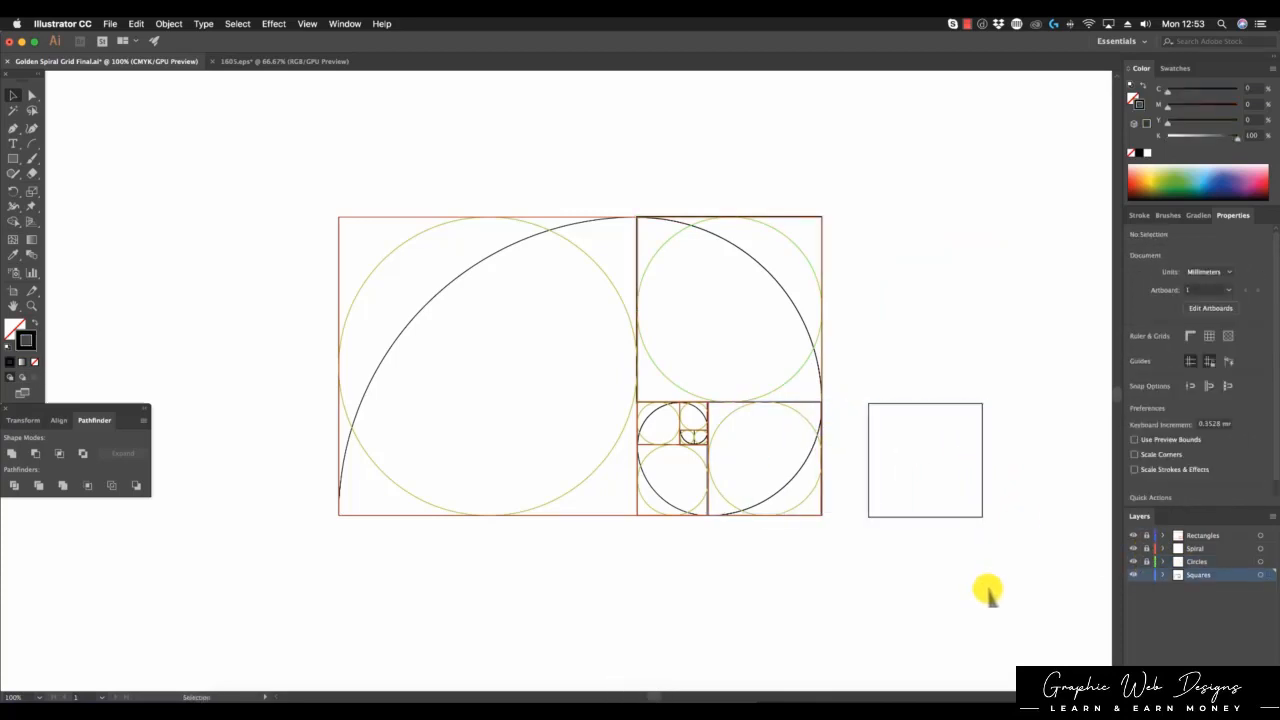
key("super+z")
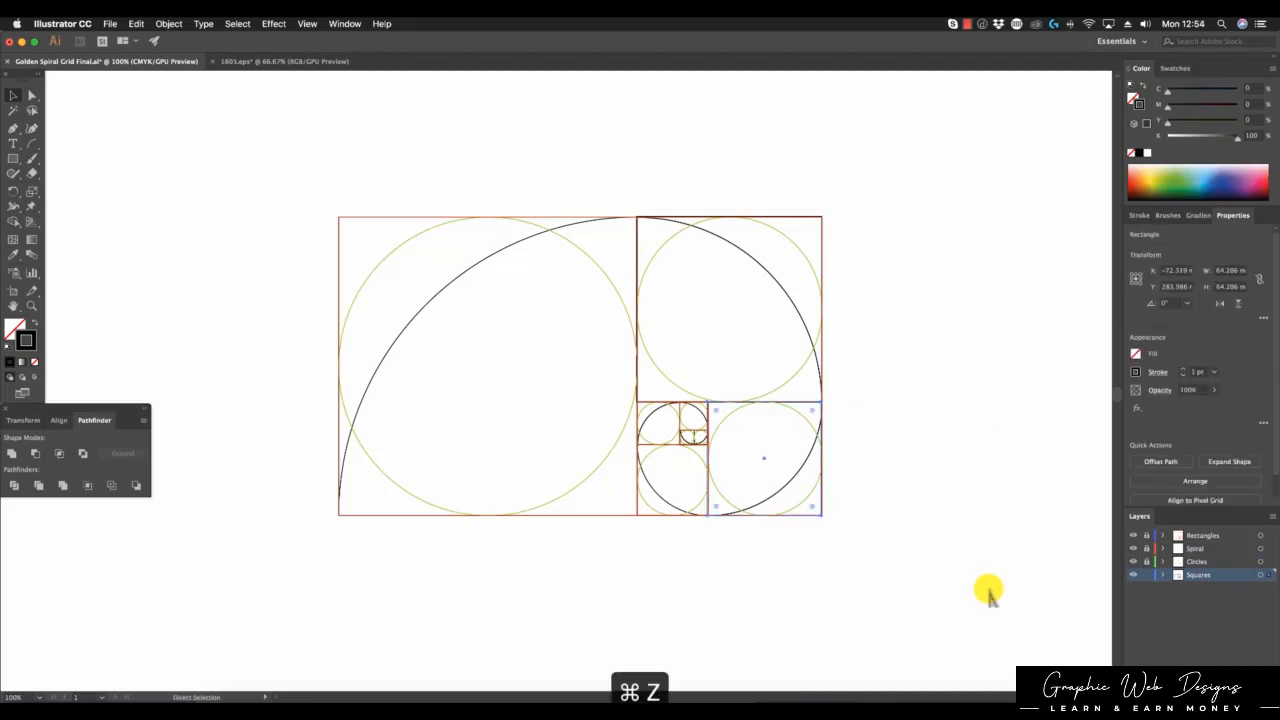
left_click(988, 592)
left_click(1146, 574)
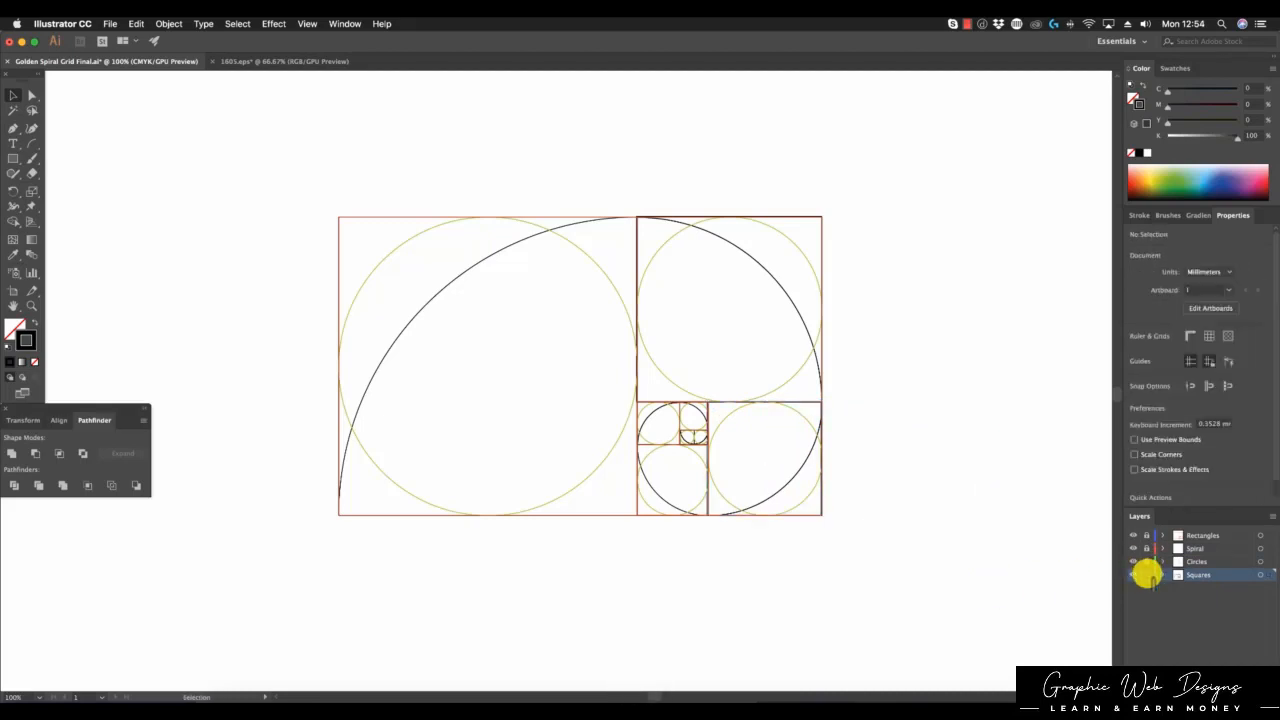
Step: Unlock the Rectangles layer, move a small rectangle out of the grid, then undo
left_click(1147, 536)
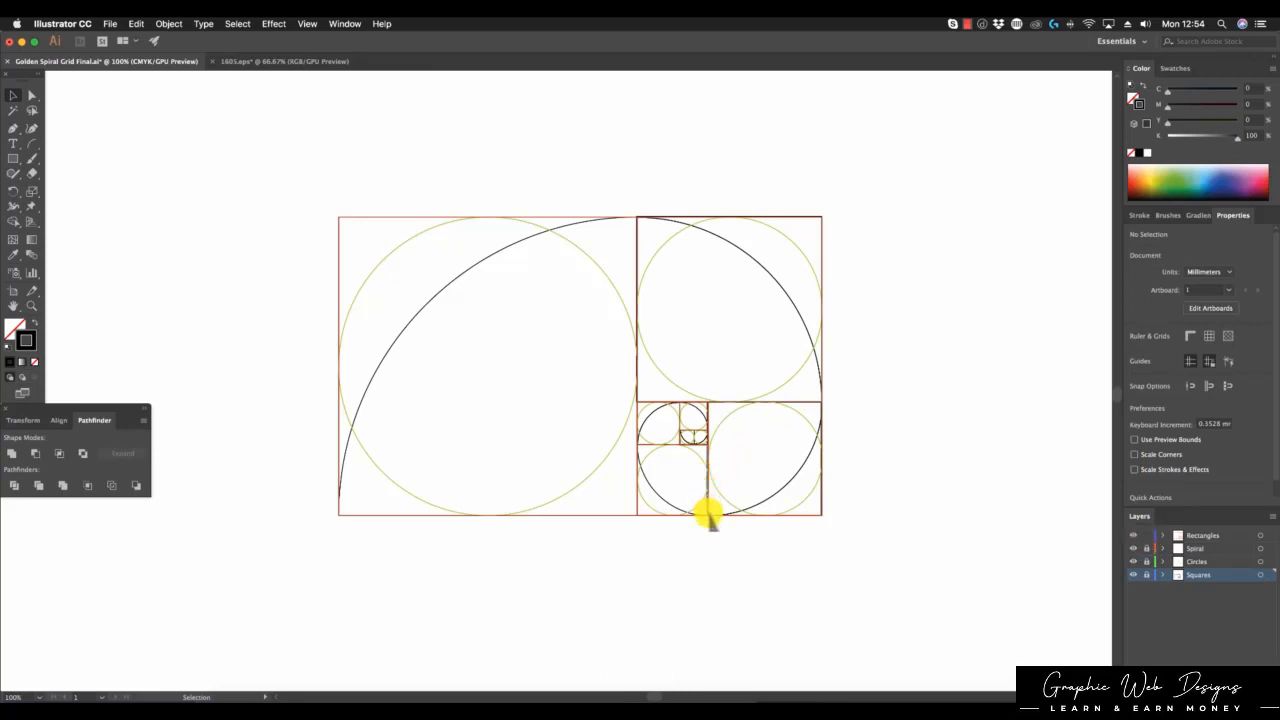
left_click_drag(686, 514, 687, 645)
left_click(814, 615)
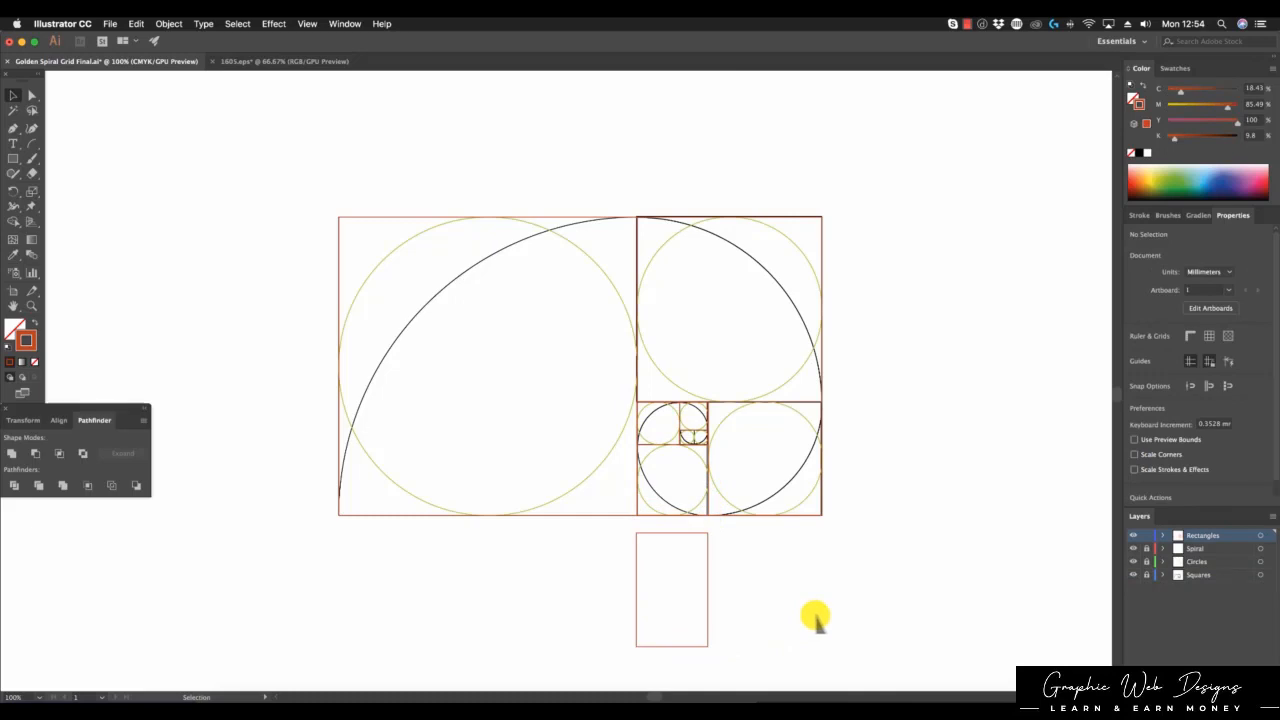
key("super+z")
left_click(857, 612)
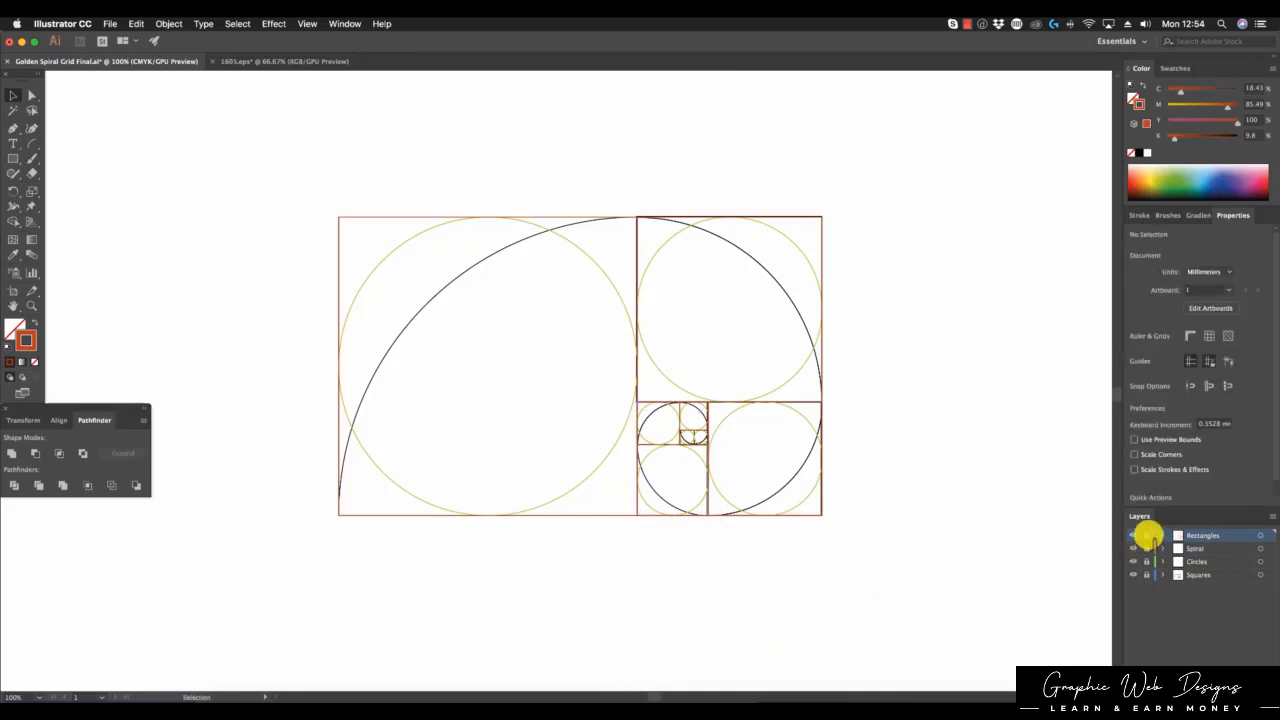
Step: Unlock the Spiral layer, pull the spiral off the grid, then undo the move
left_click(1147, 548)
mouse_move(790, 301)
left_mouse_down()
mouse_move(836, 620)
mouse_move(971, 466)
mouse_move(1007, 350)
left_mouse_up()
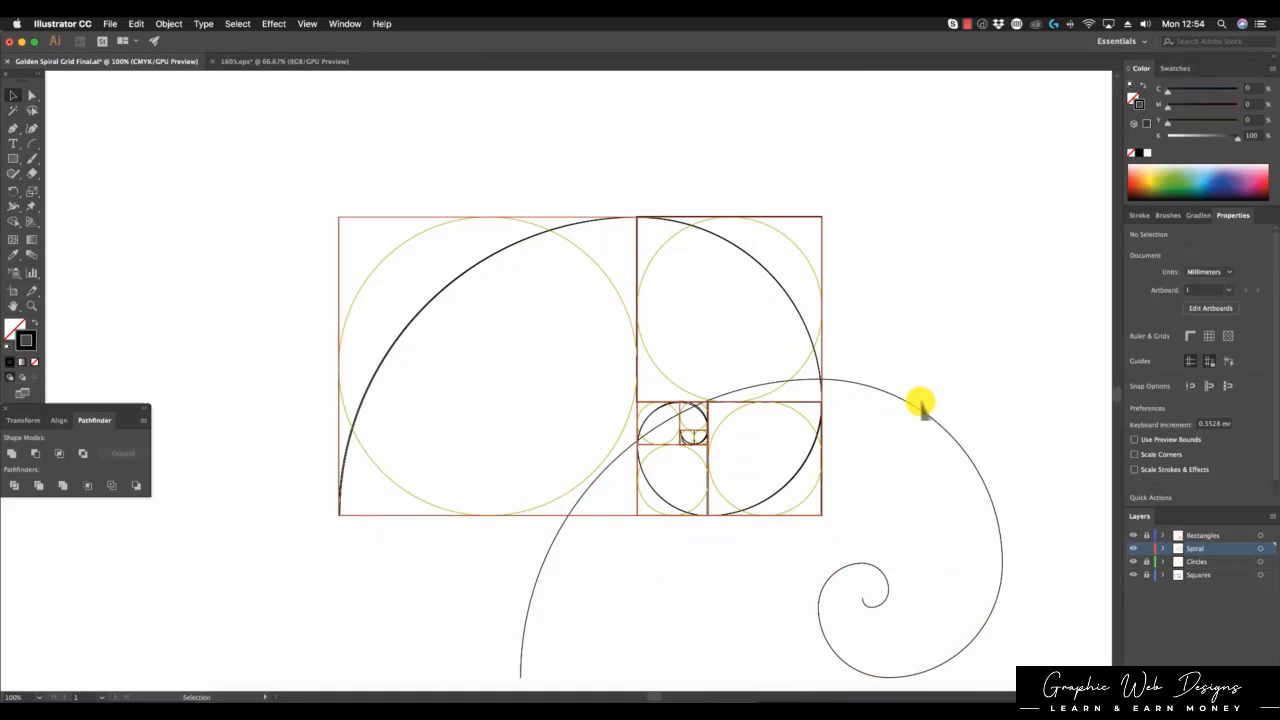
key("super+z")
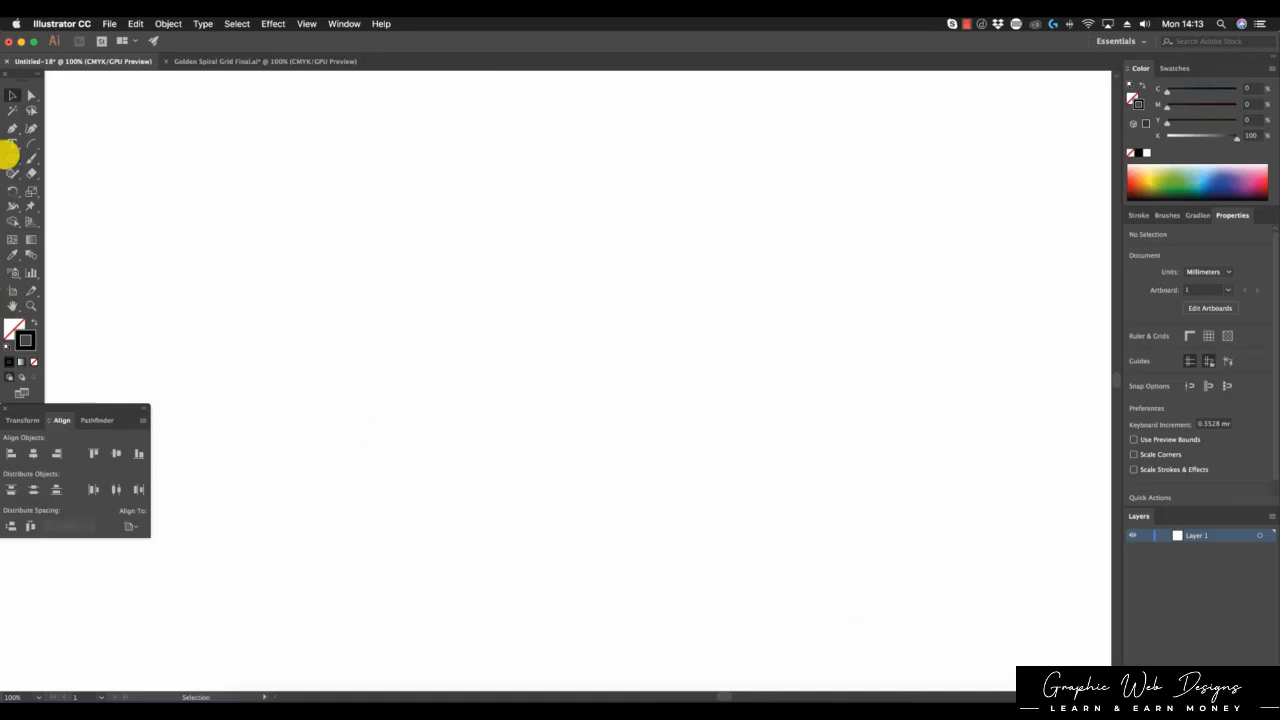
Step: Draw a 155.222 mm circle on the blank page with the Ellipse tool
left_click(10, 157)
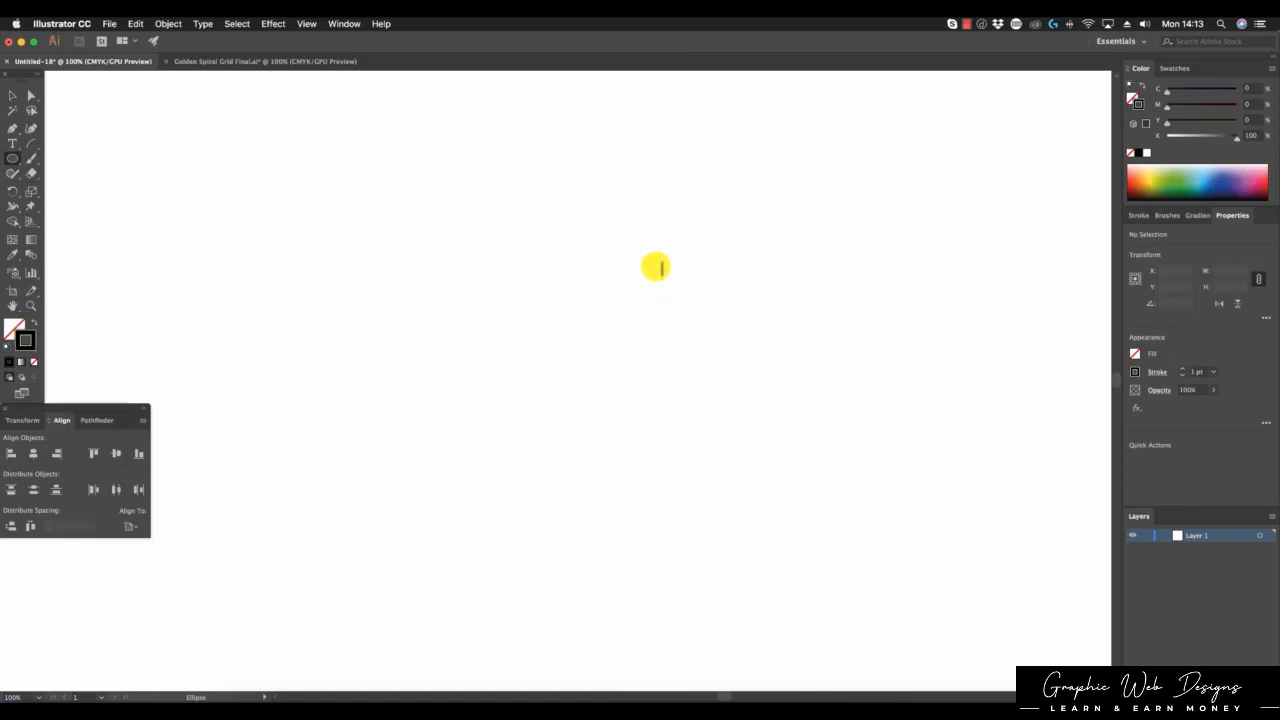
left_click_drag(656, 266, 929, 509)
left_click(13, 96)
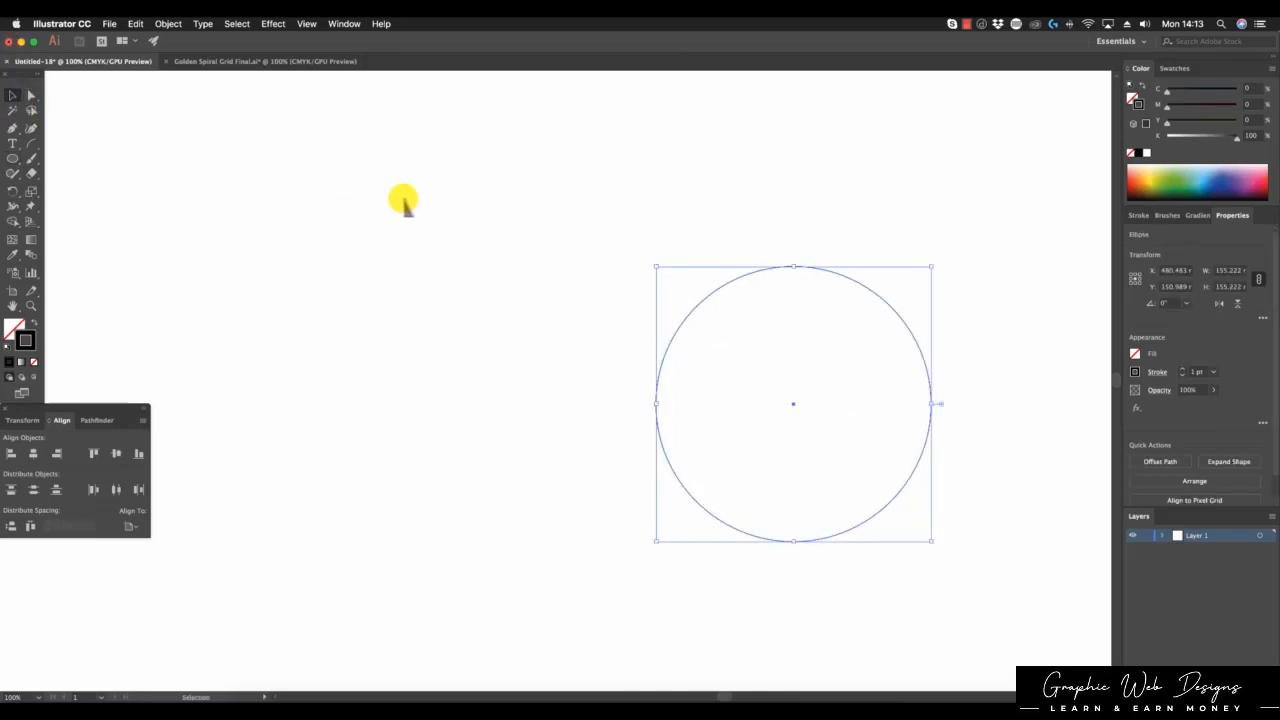
left_click(736, 283)
Step: Place an identical copy of the circle to its left and show its Transform values
left_click_drag(736, 283, 406, 277)
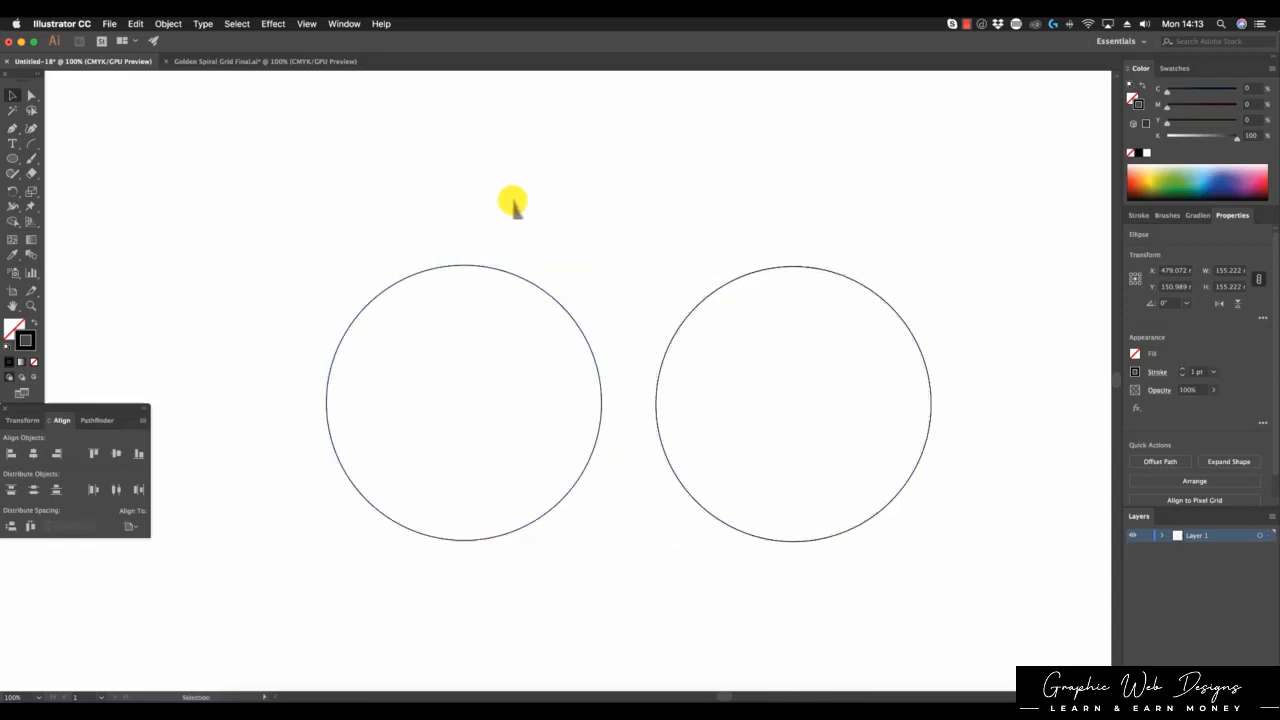
left_click(511, 200)
left_click(518, 284)
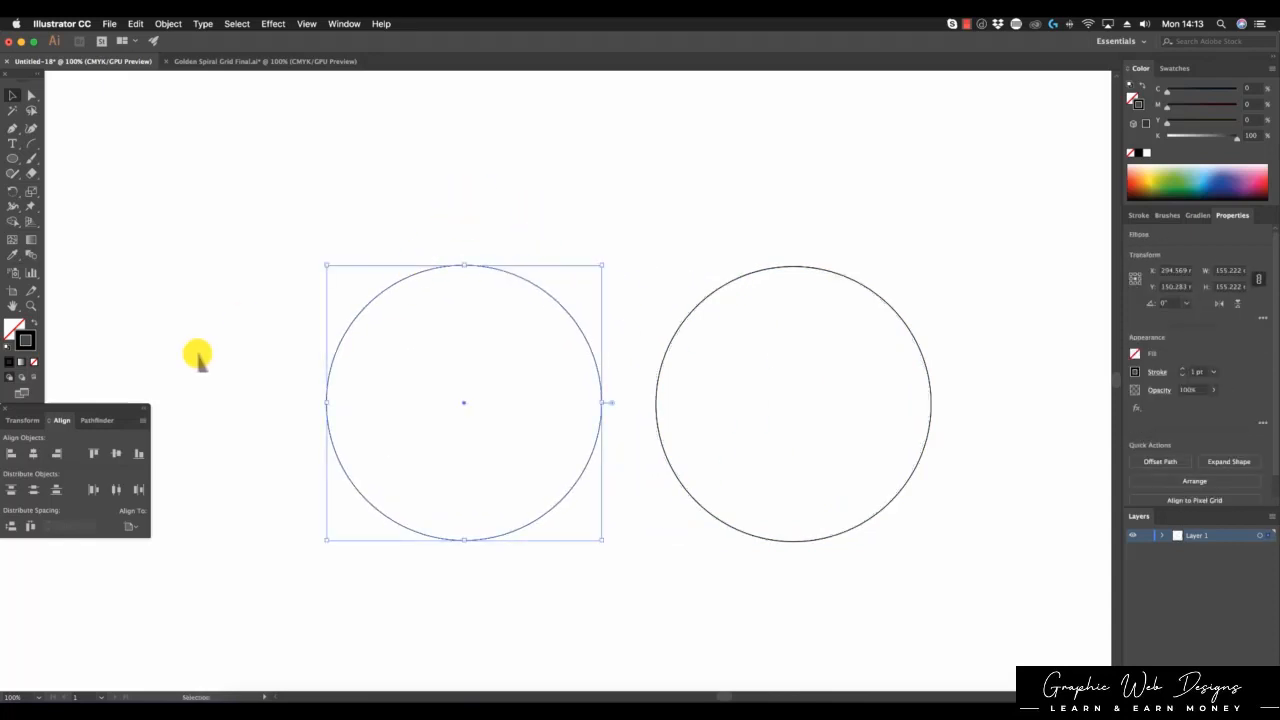
left_click(30, 422)
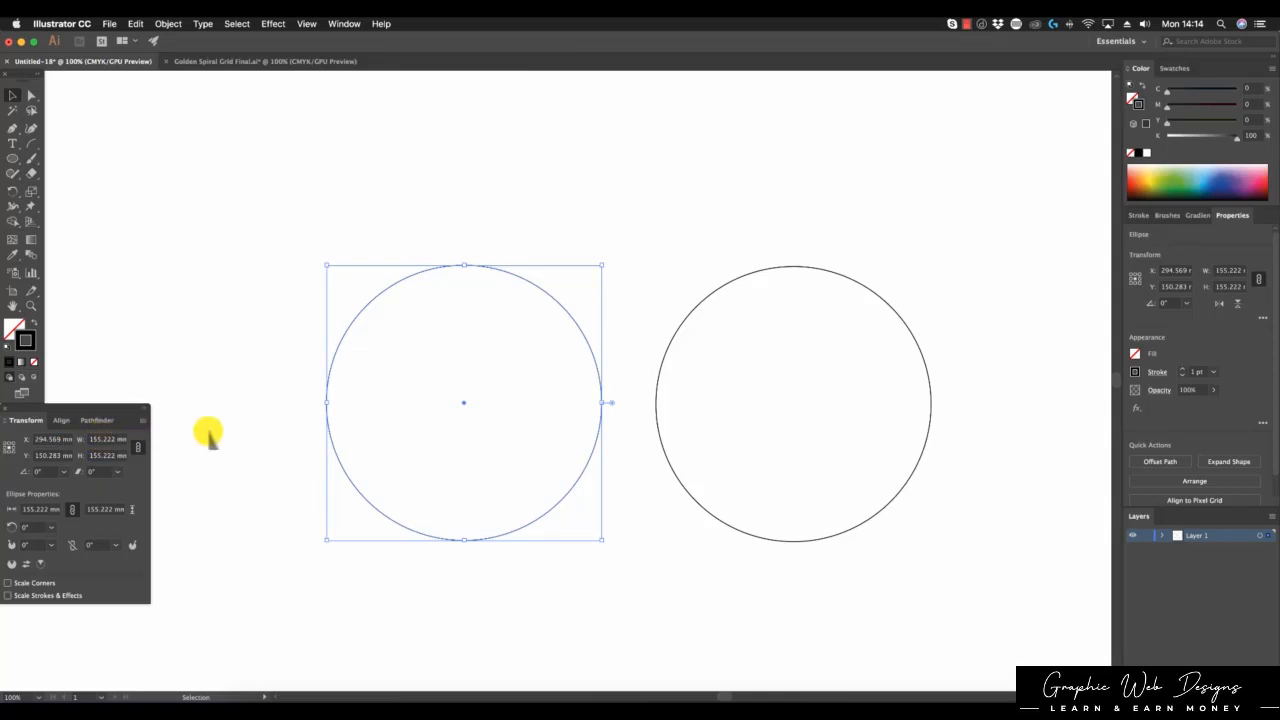
Step: Divide the left circle's height by 1.618 in the Transform panel, making it 95.934 mm
left_click(107, 455)
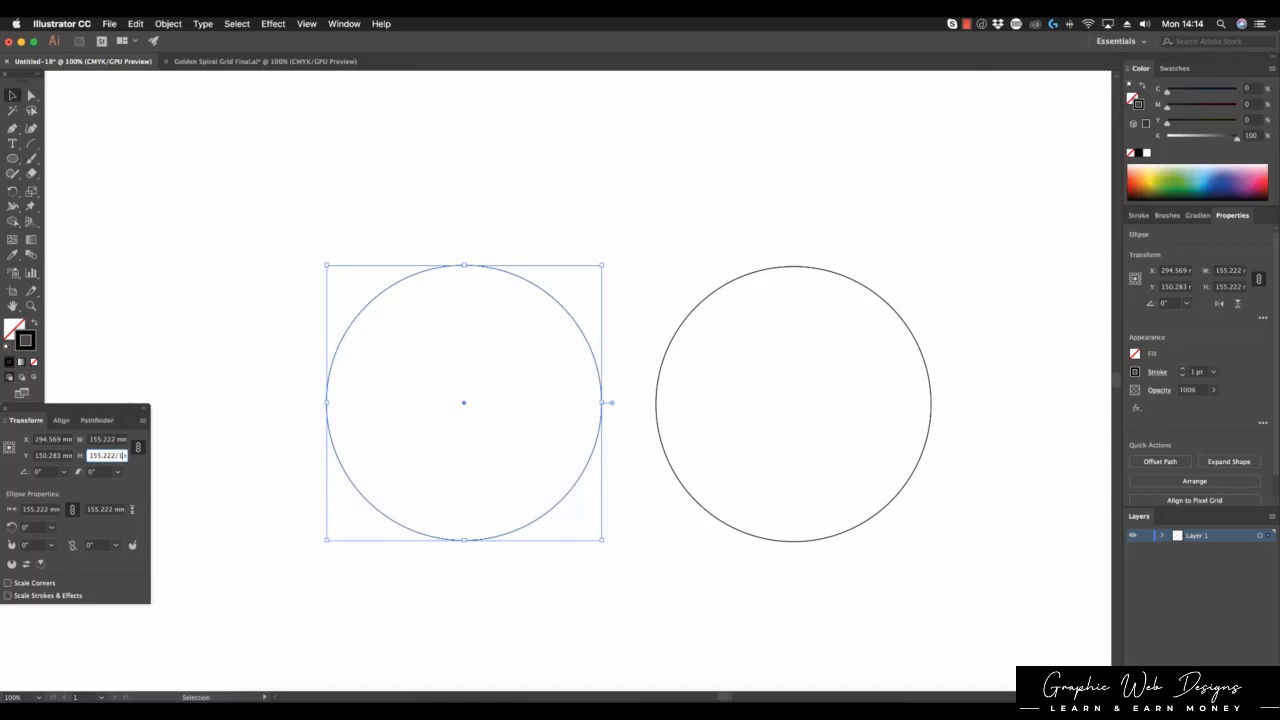
type(".618")
key("Return")
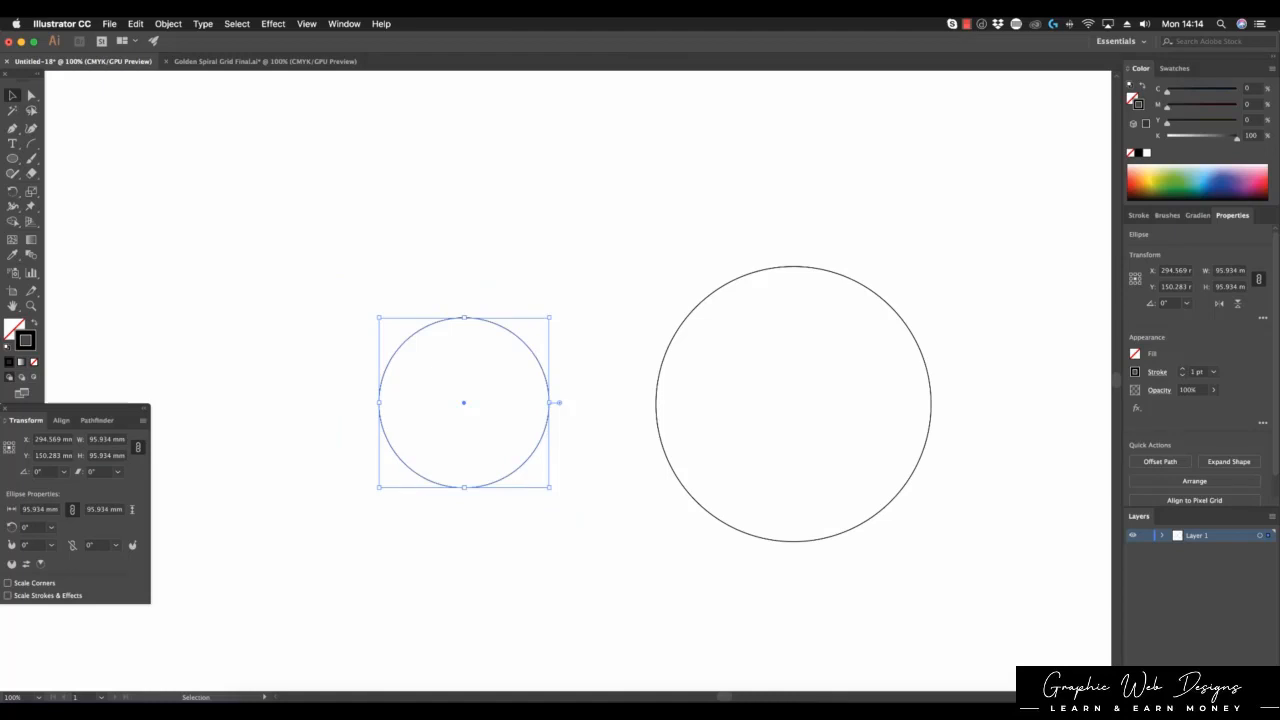
left_click(659, 224)
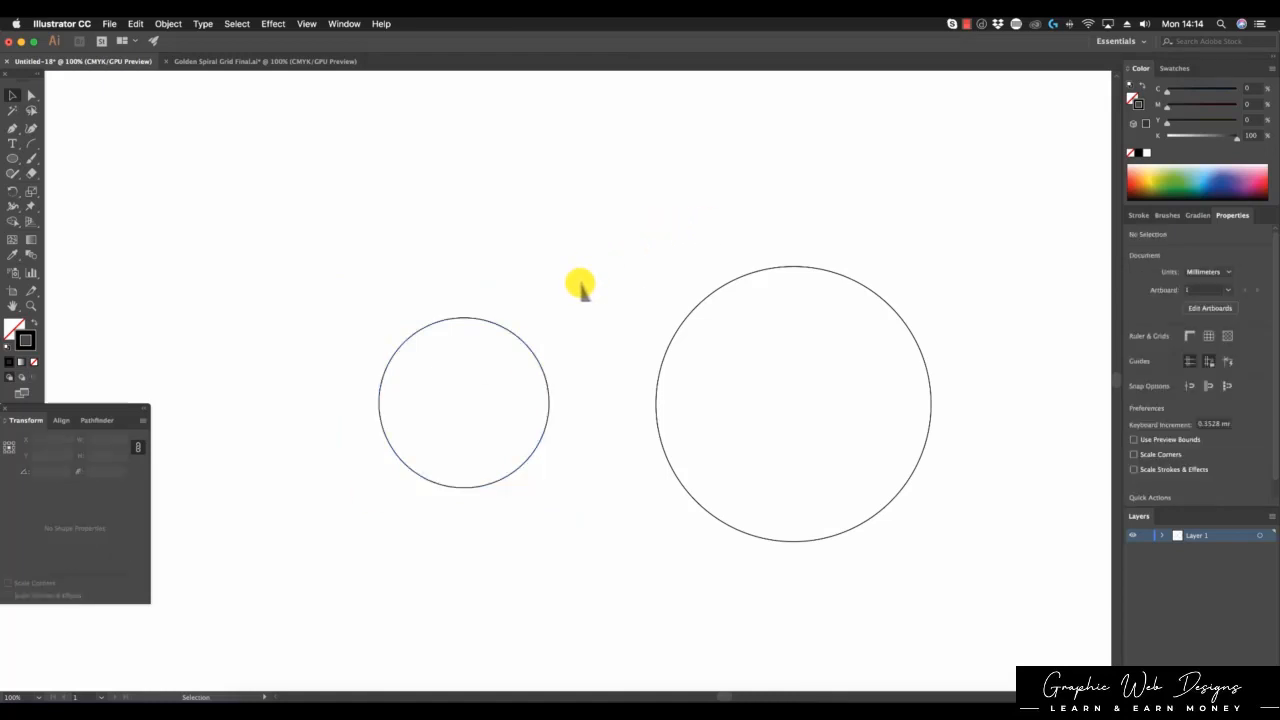
Step: Copy both circles and paste them into Golden Spiral Grid Final.ai
left_click_drag(488, 166, 912, 493)
left_click(136, 24)
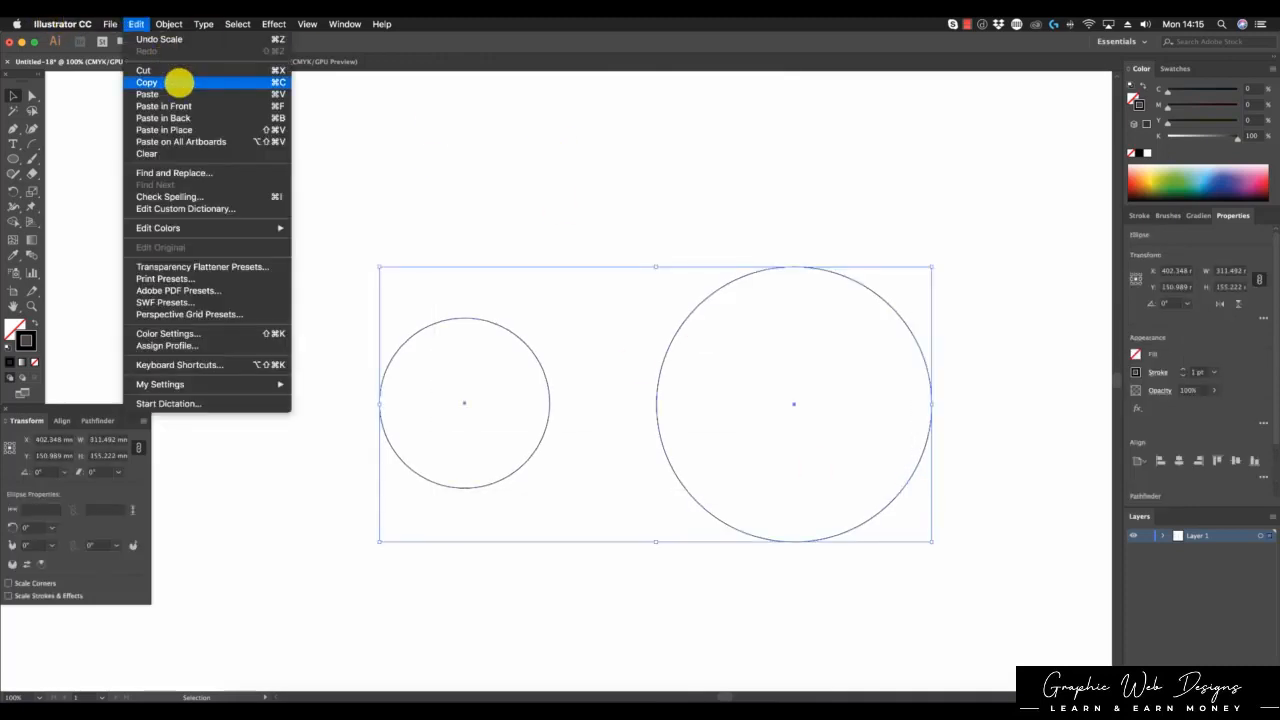
left_click(177, 83)
left_click(300, 61)
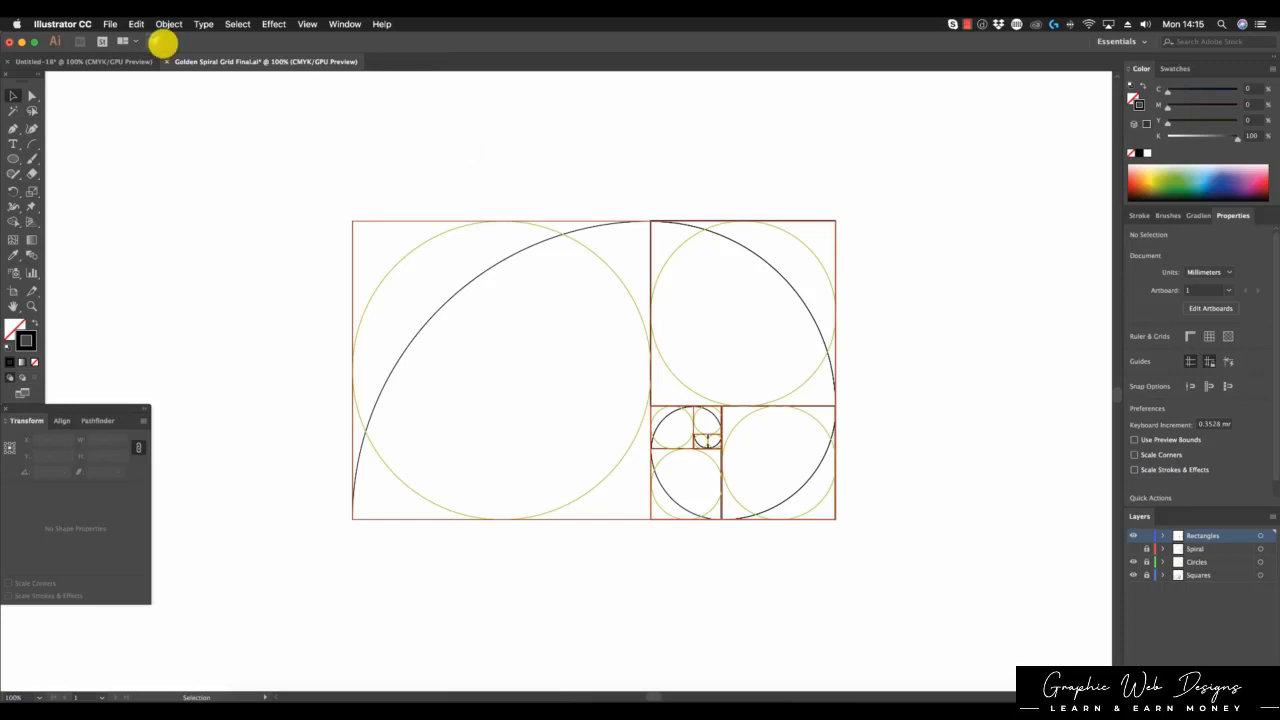
left_click(136, 24)
left_click(180, 94)
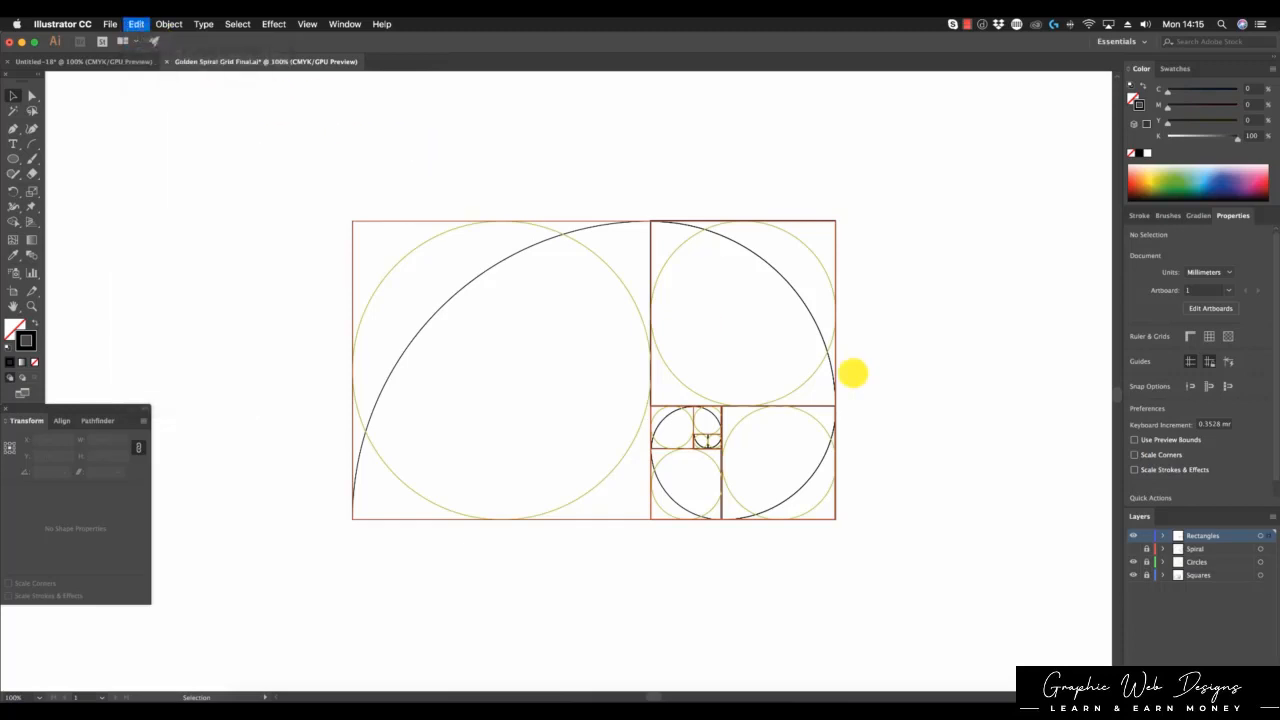
Step: Move the pasted circles over the grid, enlarge them and nudge them into position
left_click_drag(657, 249, 458, 232)
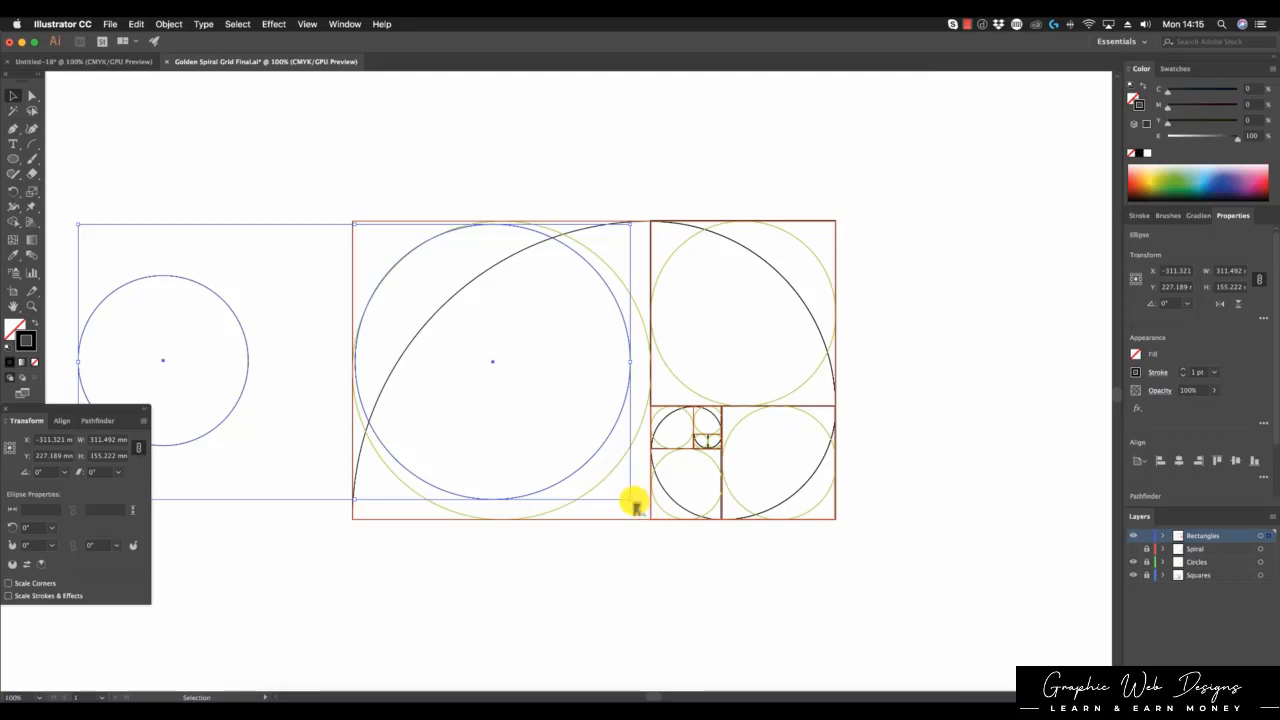
left_click_drag(634, 503, 657, 523)
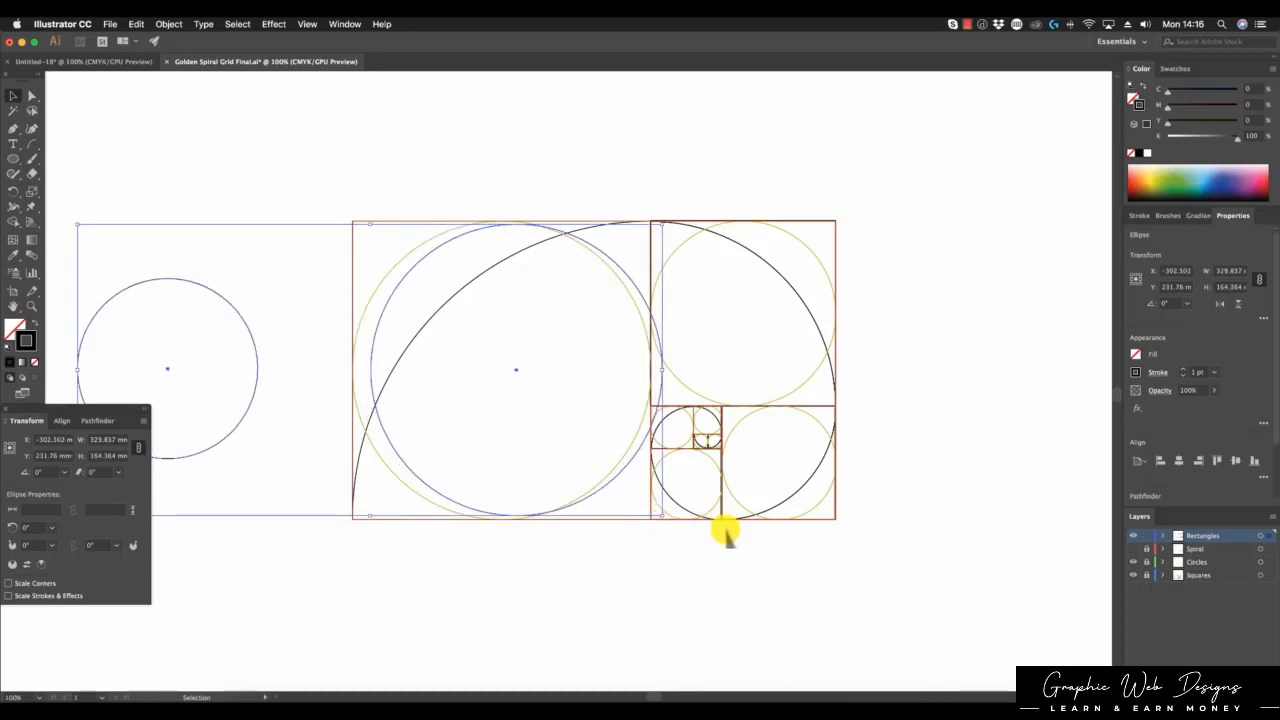
key("Left")
key("Left")
key("Left")
key("Left")
key("Left")
key("Left")
key("Left")
key("Left")
key("Left")
key("Left")
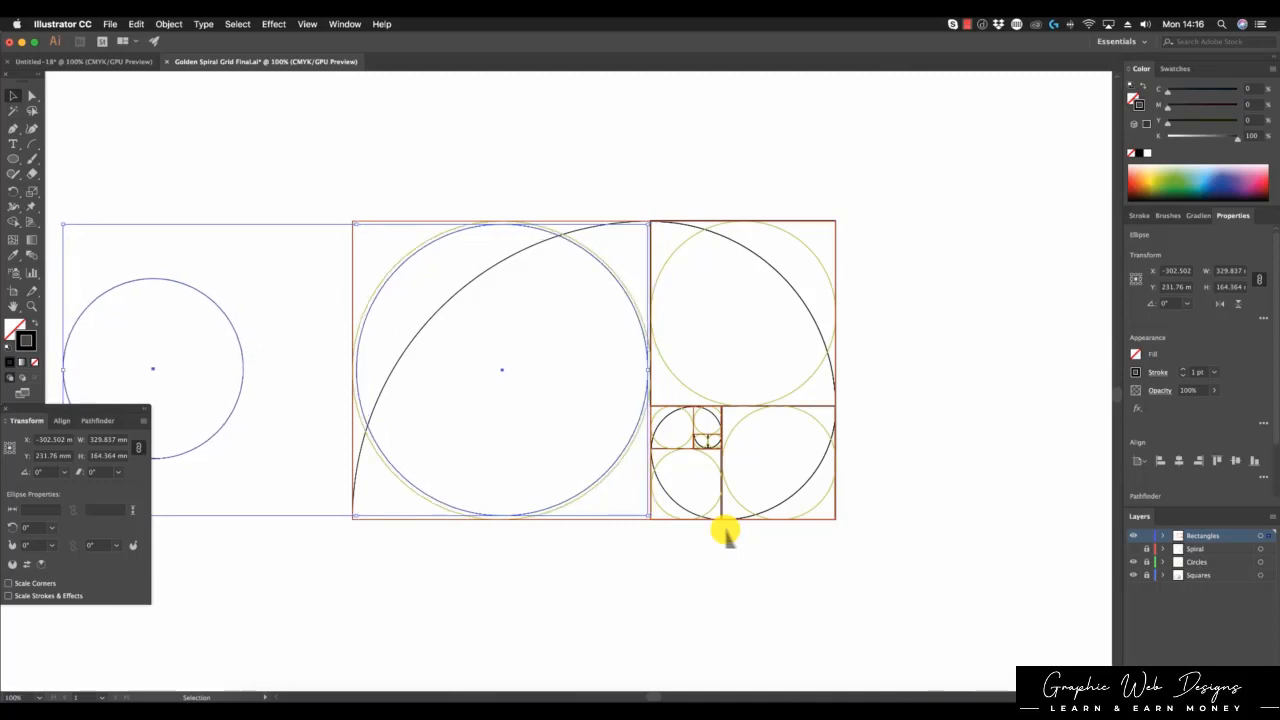
key("Left")
key("Left")
key("Left")
key("Left")
key("Left")
key("Left")
key("Down")
key("Down")
key("Down")
key("Down")
key("Down")
key("Down")
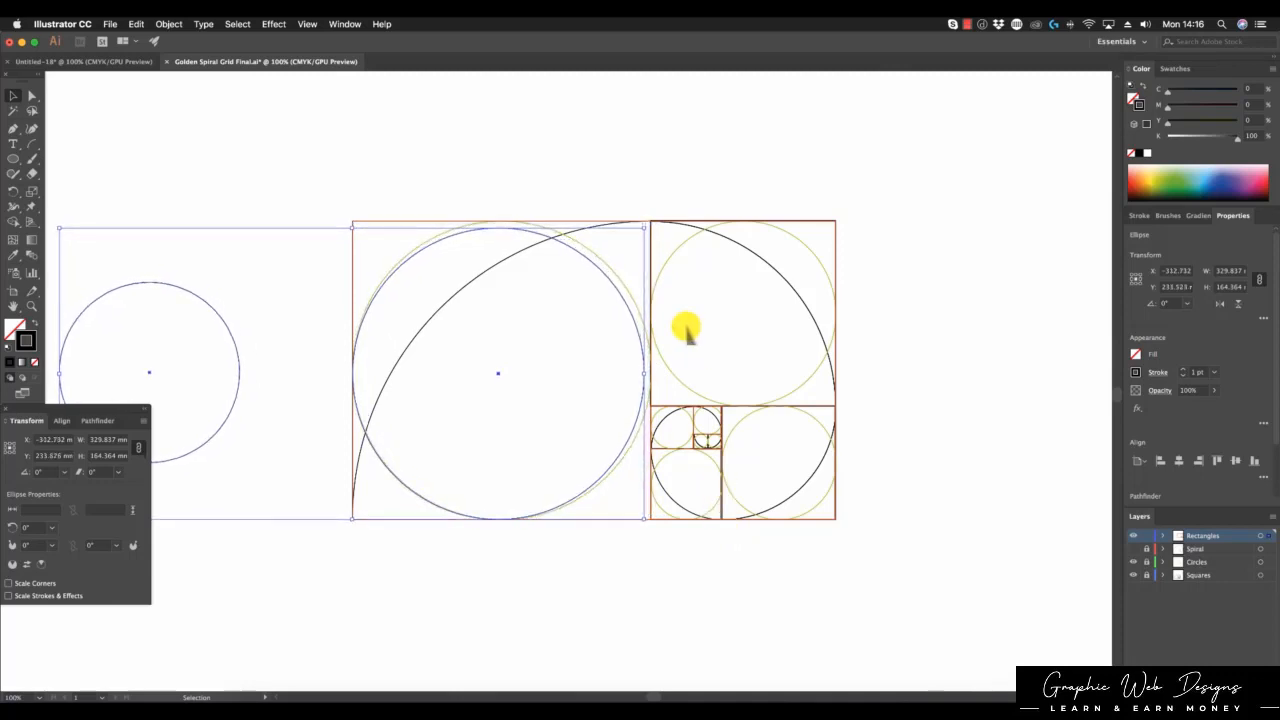
key("Down")
Step: Fit the circles to the big square, then move the left circle into the upper-right square
left_click_drag(645, 228, 656, 219)
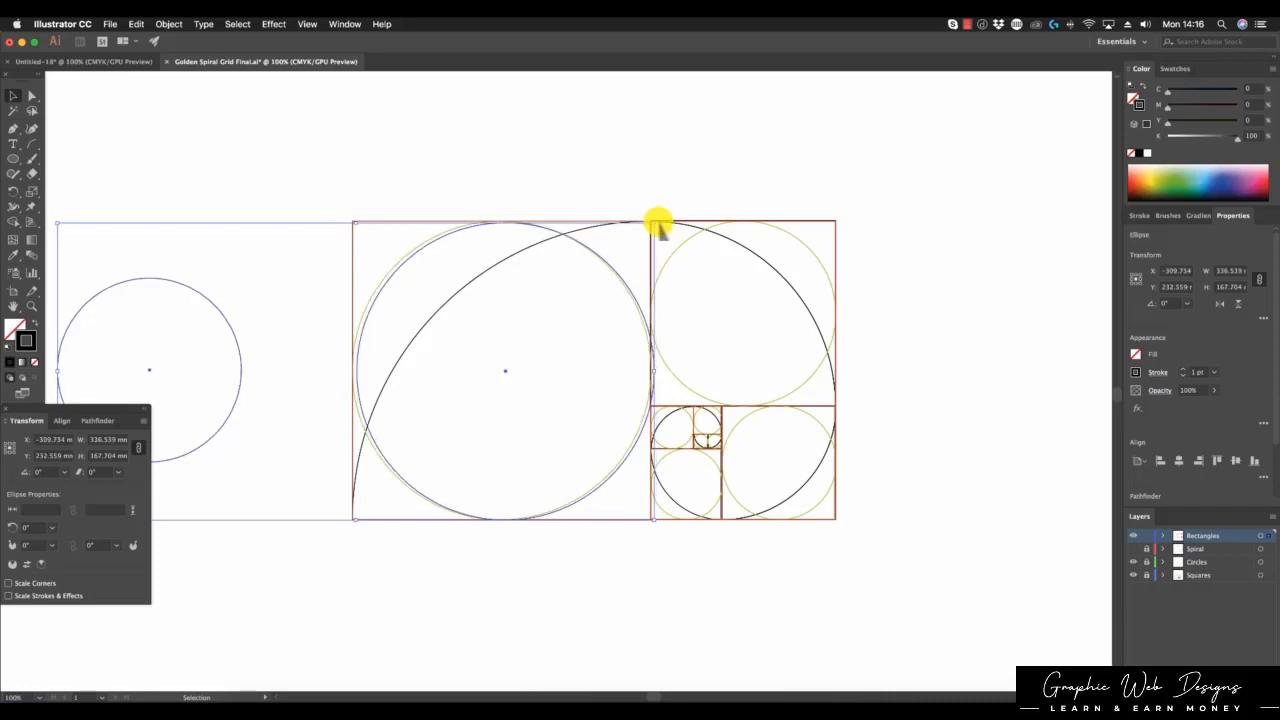
key("Left")
key("Left")
key("Left")
key("Left")
key("Up")
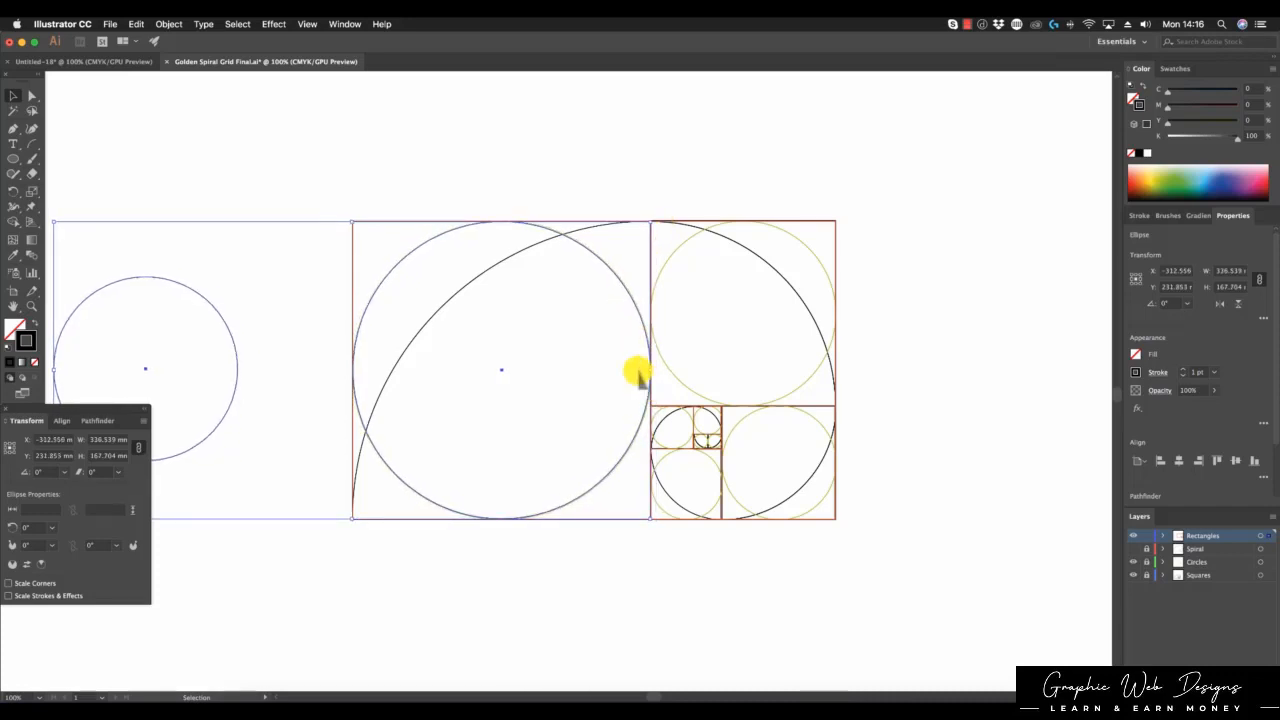
left_click(461, 196)
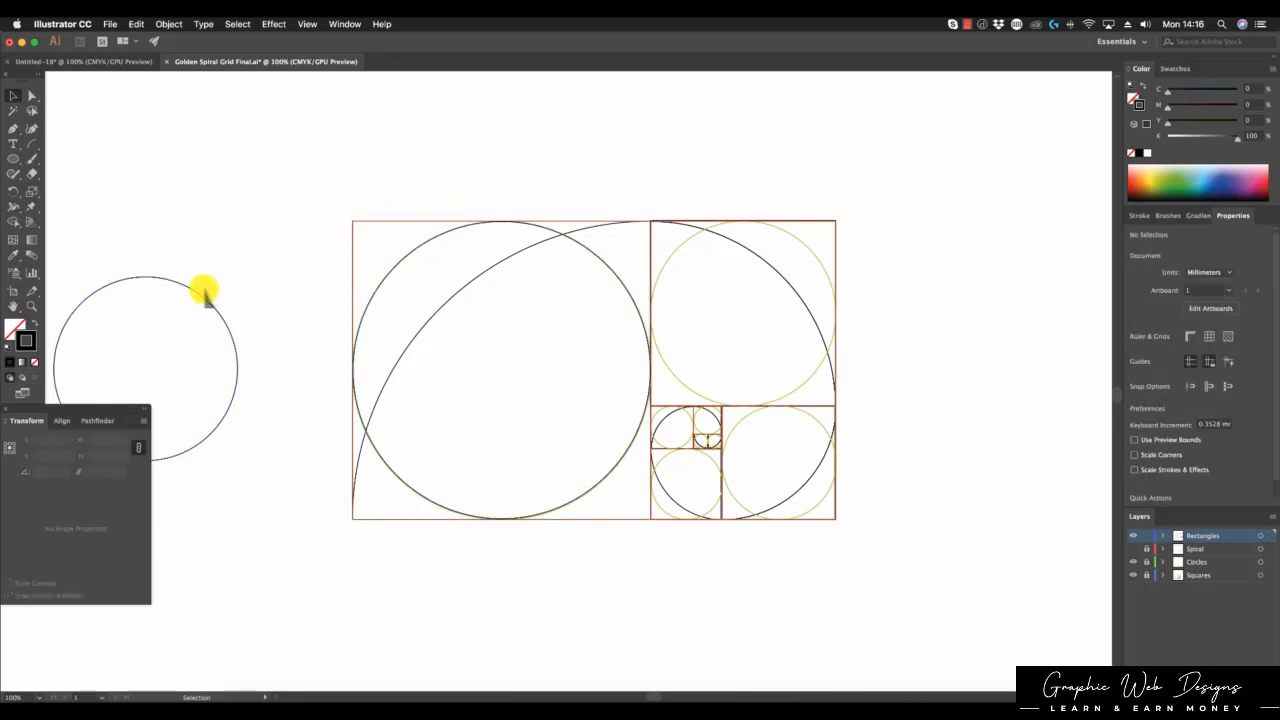
left_click_drag(200, 295, 797, 238)
left_click(902, 272)
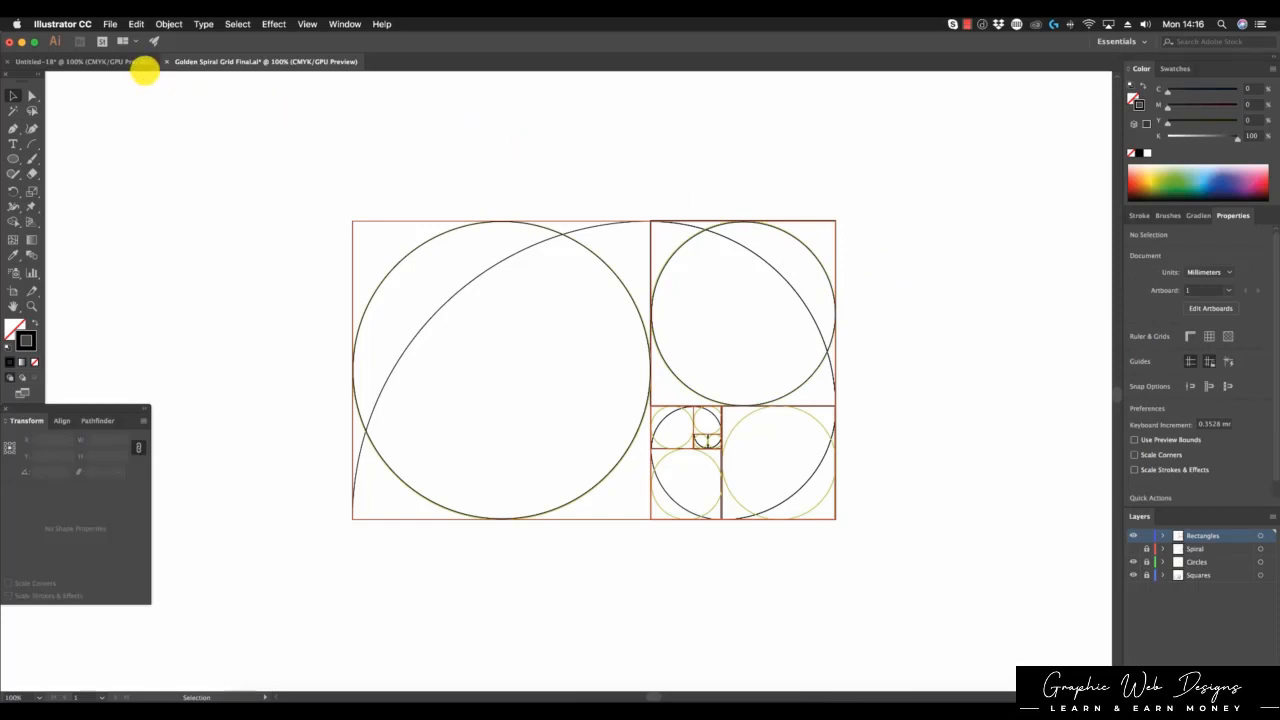
Step: In Untitled-18, place a copy of the smaller circle directly above it
left_click(134, 61)
left_click(940, 230)
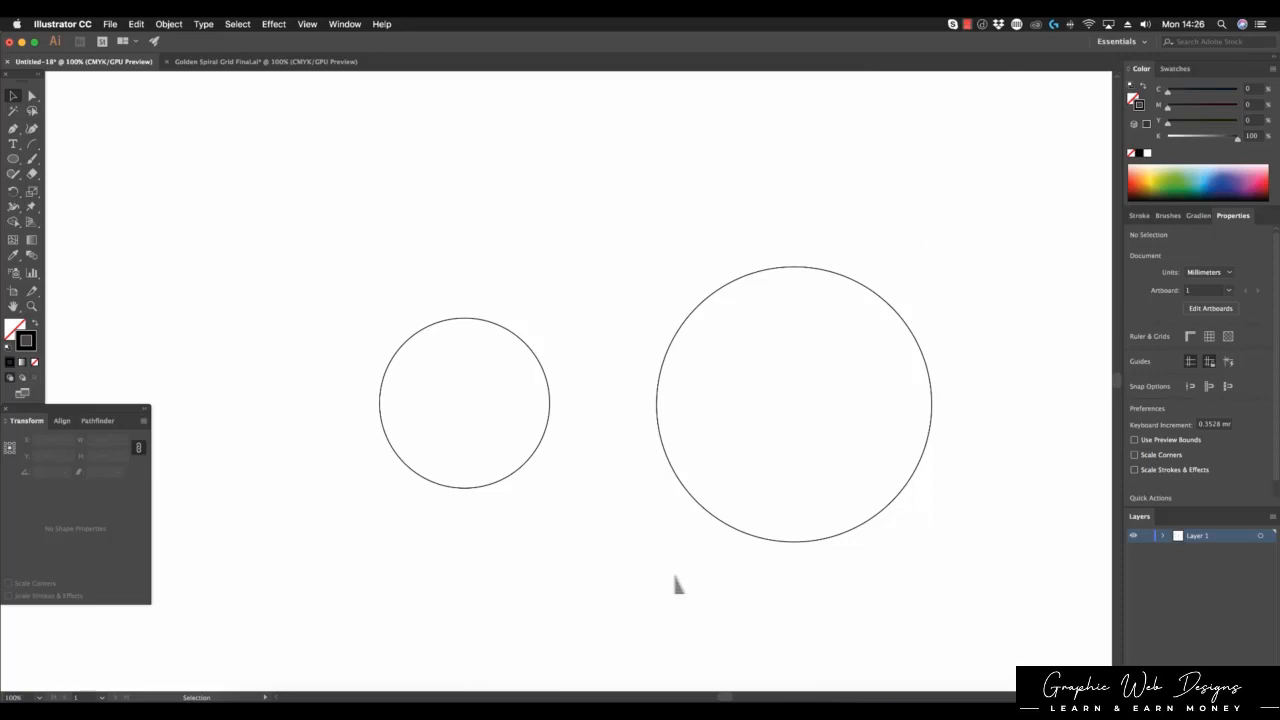
left_click_drag(529, 472, 523, 294)
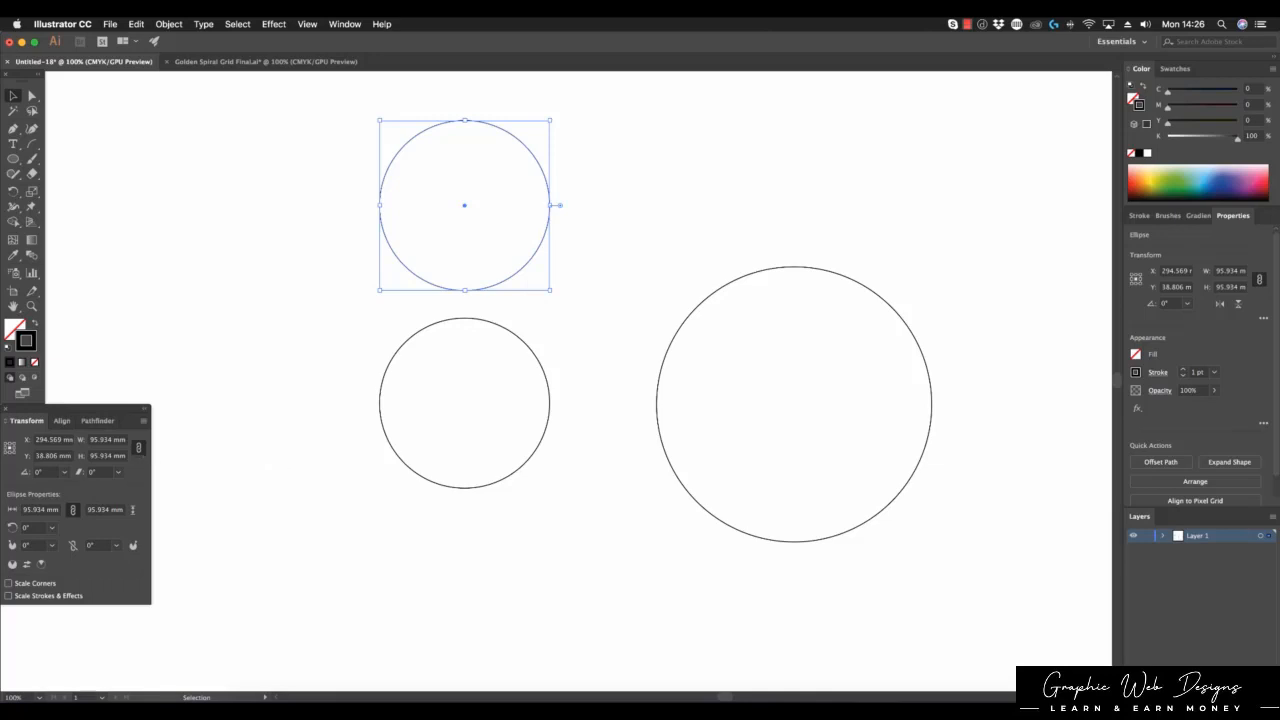
Step: Set the copy's height to 95.934/1.618 (59.292 mm) and select all three circles
left_click(107, 455)
type("/")
type("1.618")
key("Return")
left_click(620, 192)
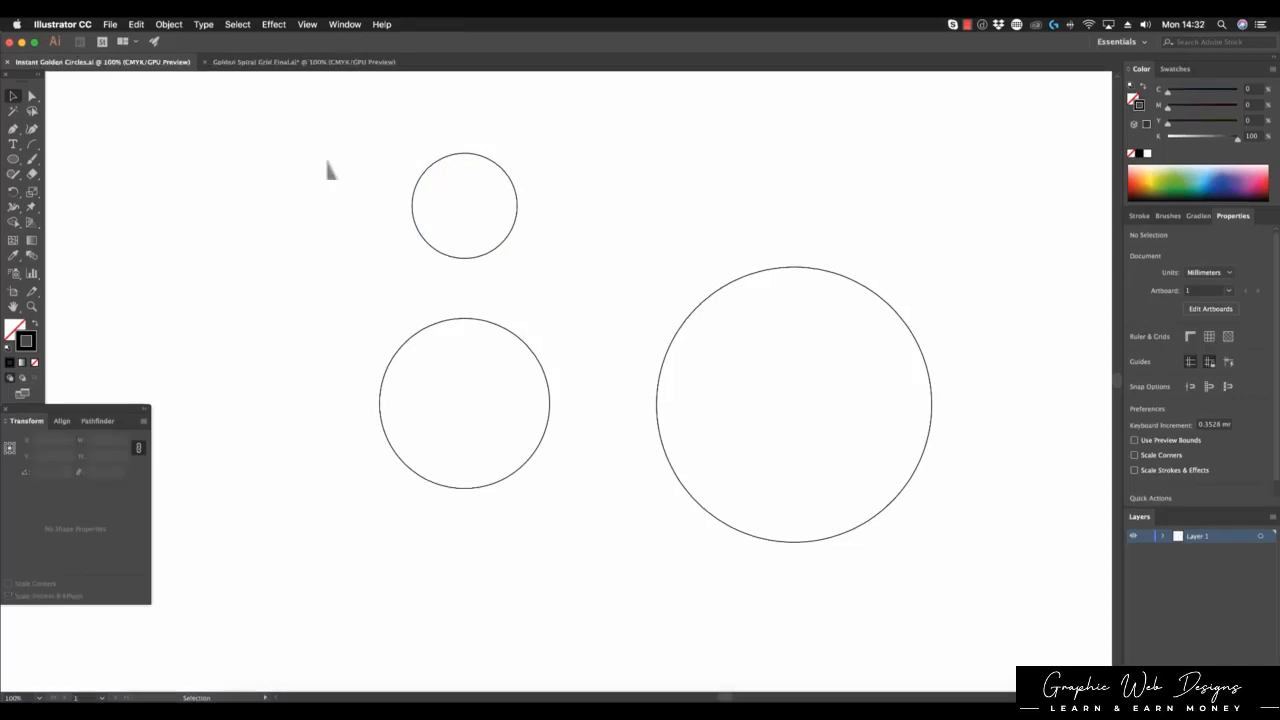
left_click_drag(326, 166, 744, 392)
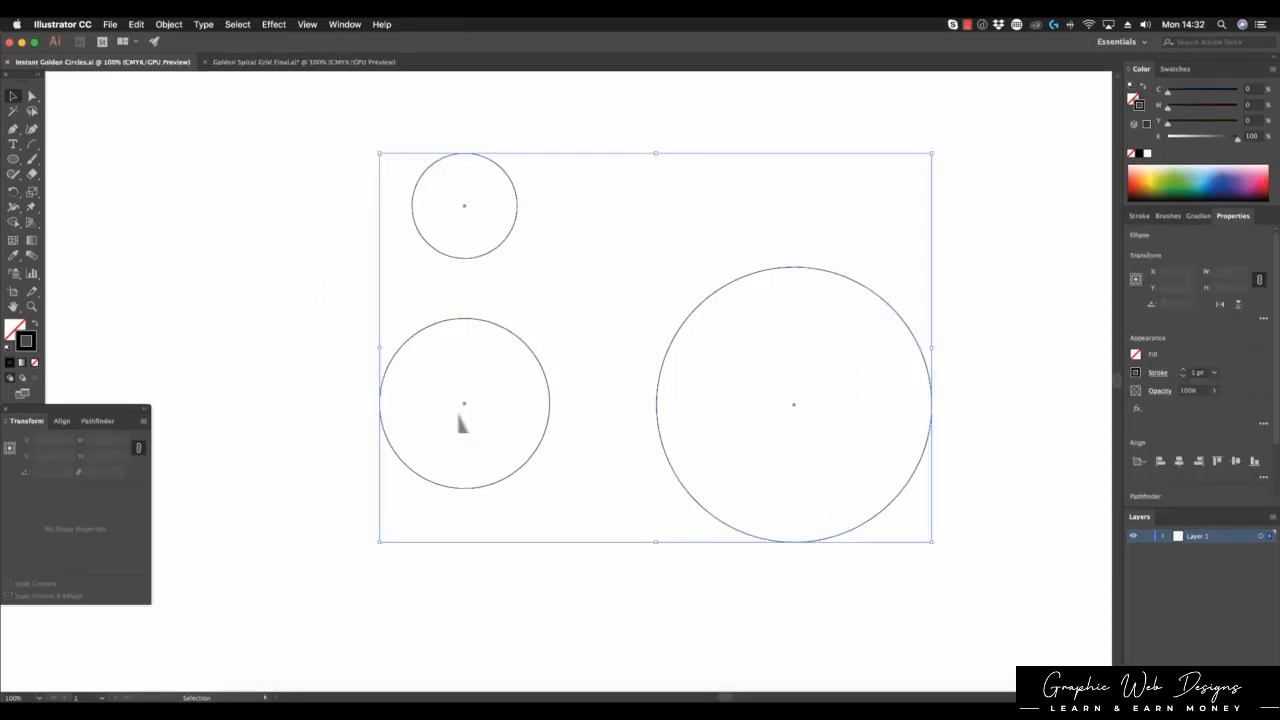
Step: Center the three circles horizontally and vertically so they're concentric, then move them right
left_click(60, 421)
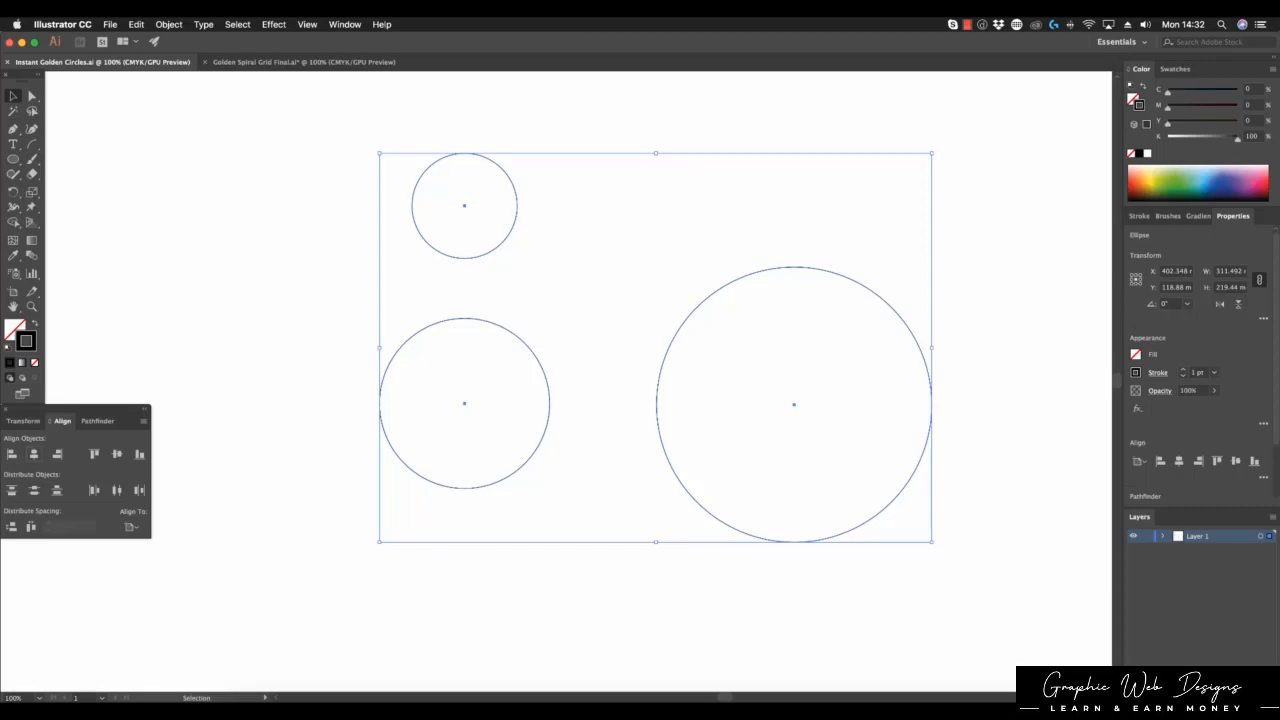
left_click(34, 454)
left_click(117, 454)
left_click_drag(200, 363, 662, 412)
left_click(946, 431)
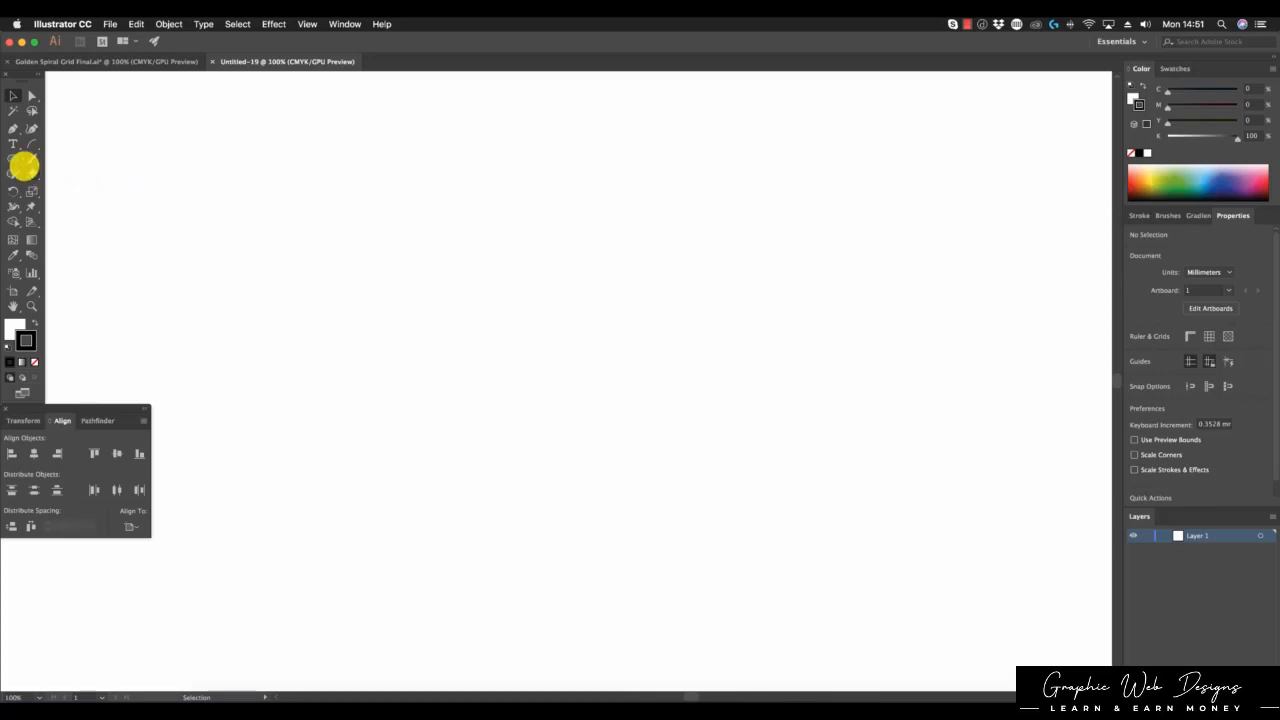
Step: Draw a 102.306 mm square with the Rectangle Tool
left_click_drag(20, 160, 52, 160)
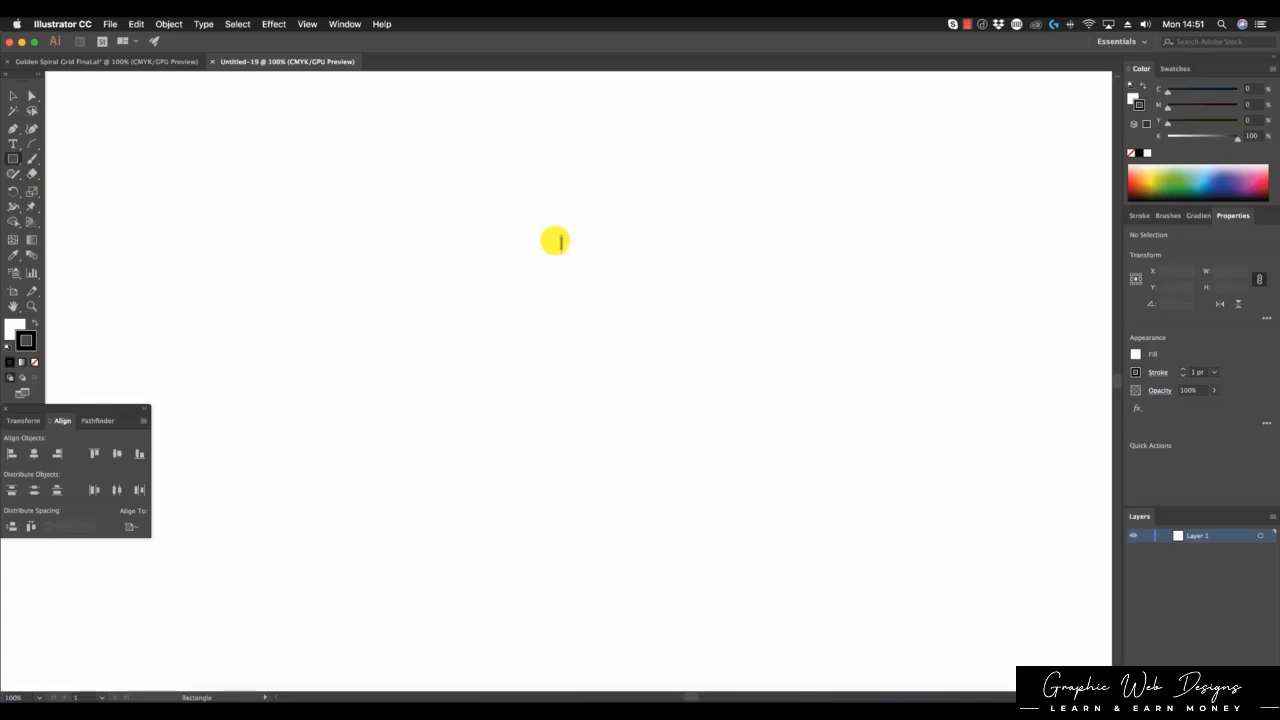
left_click_drag(680, 292, 862, 473)
left_click(13, 96)
left_click(333, 241)
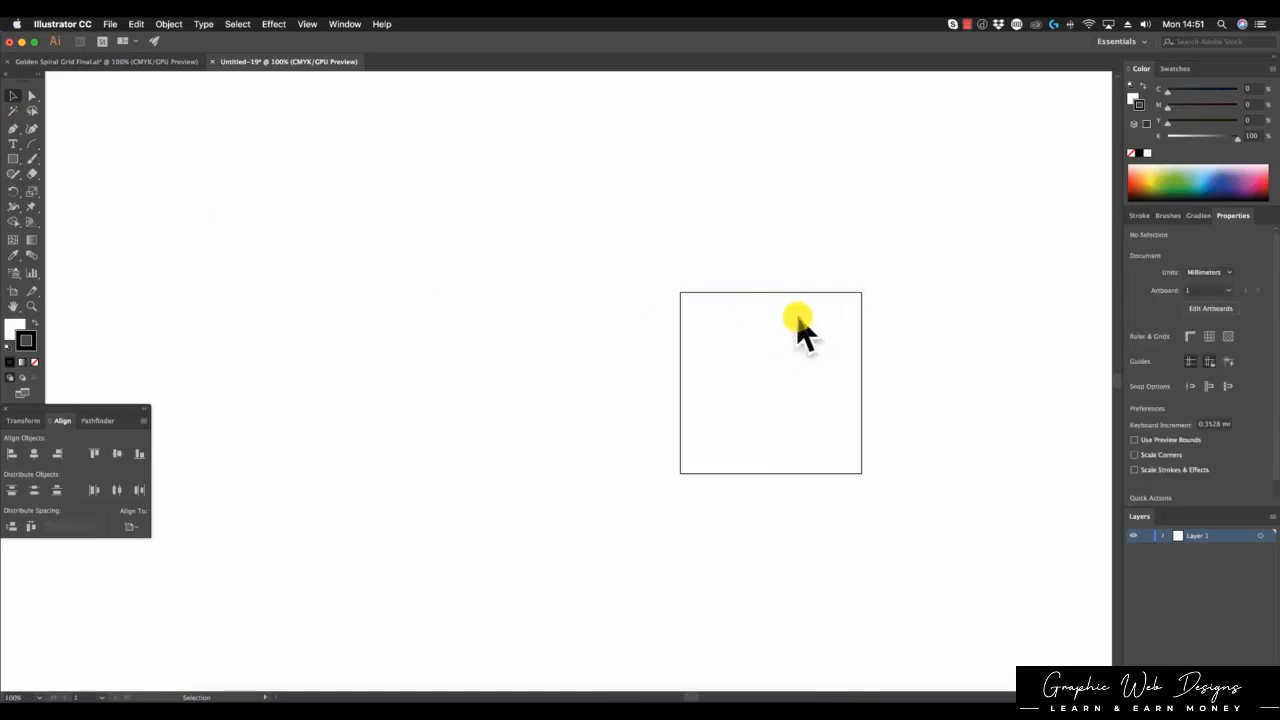
Step: Place a copy of the square to its left and shrink it by /1.618 to 63.23 mm
left_click_drag(800, 298, 513, 296)
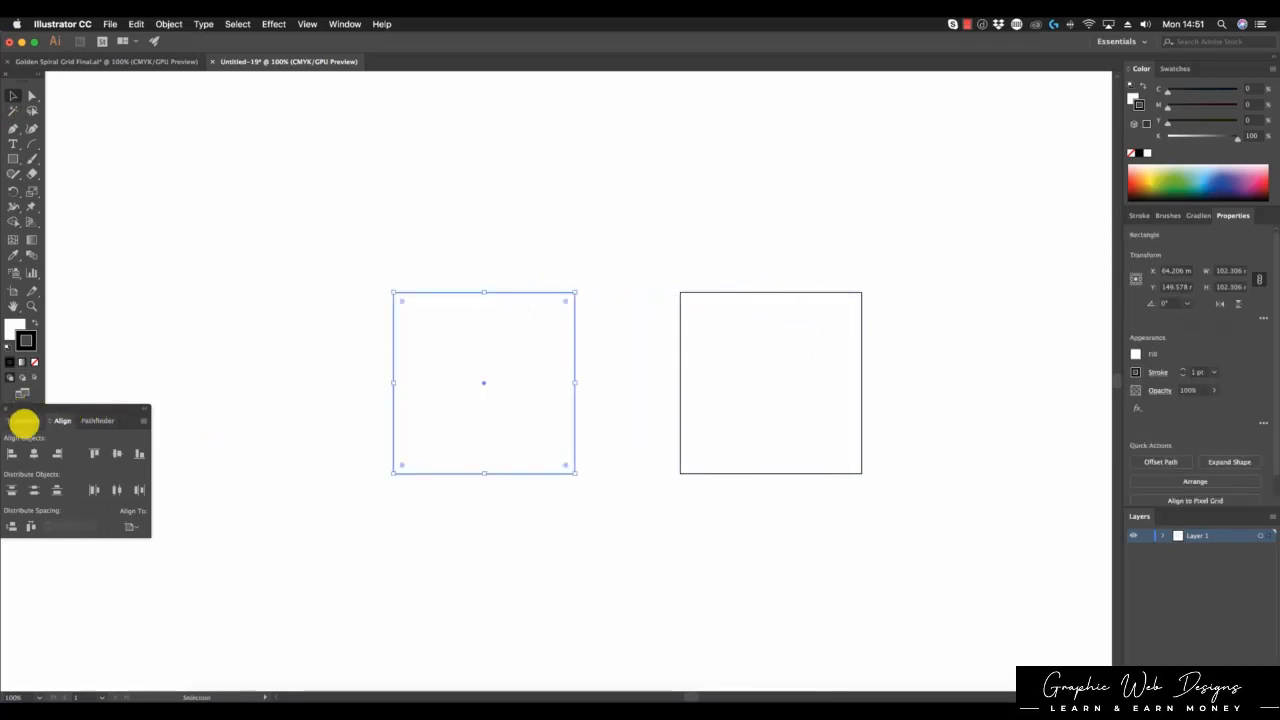
left_click(24, 421)
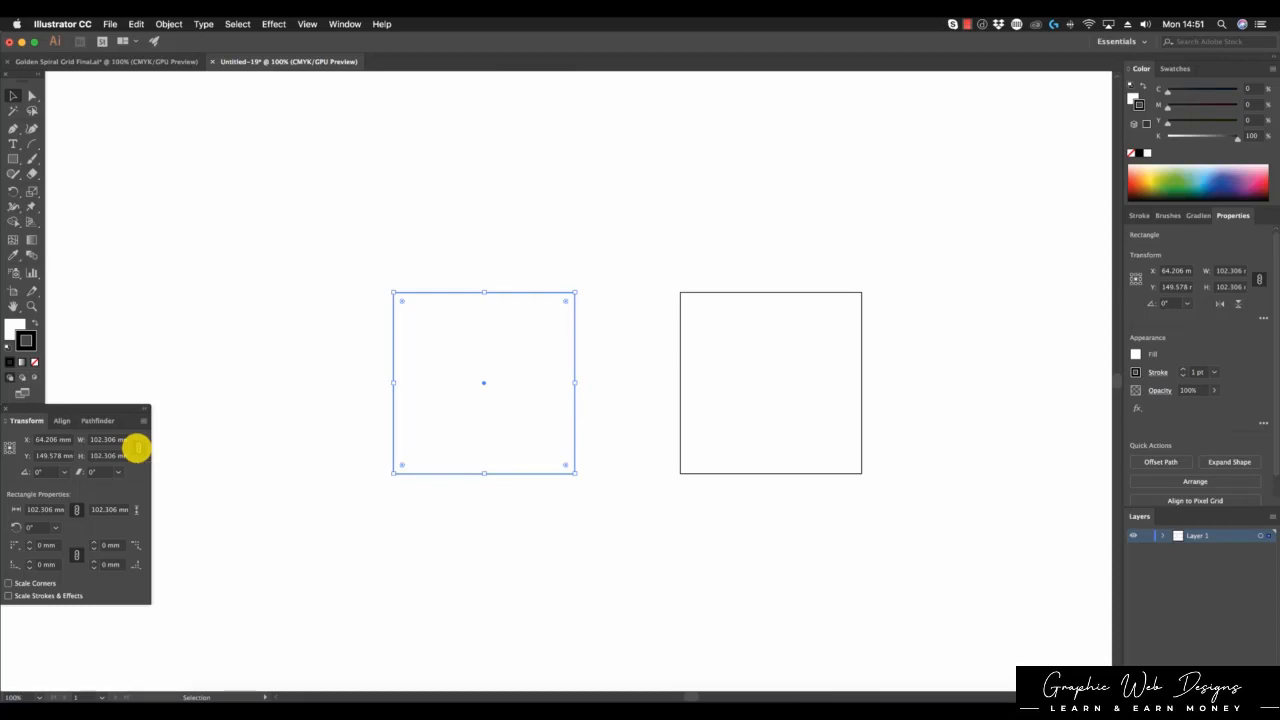
left_click(116, 455)
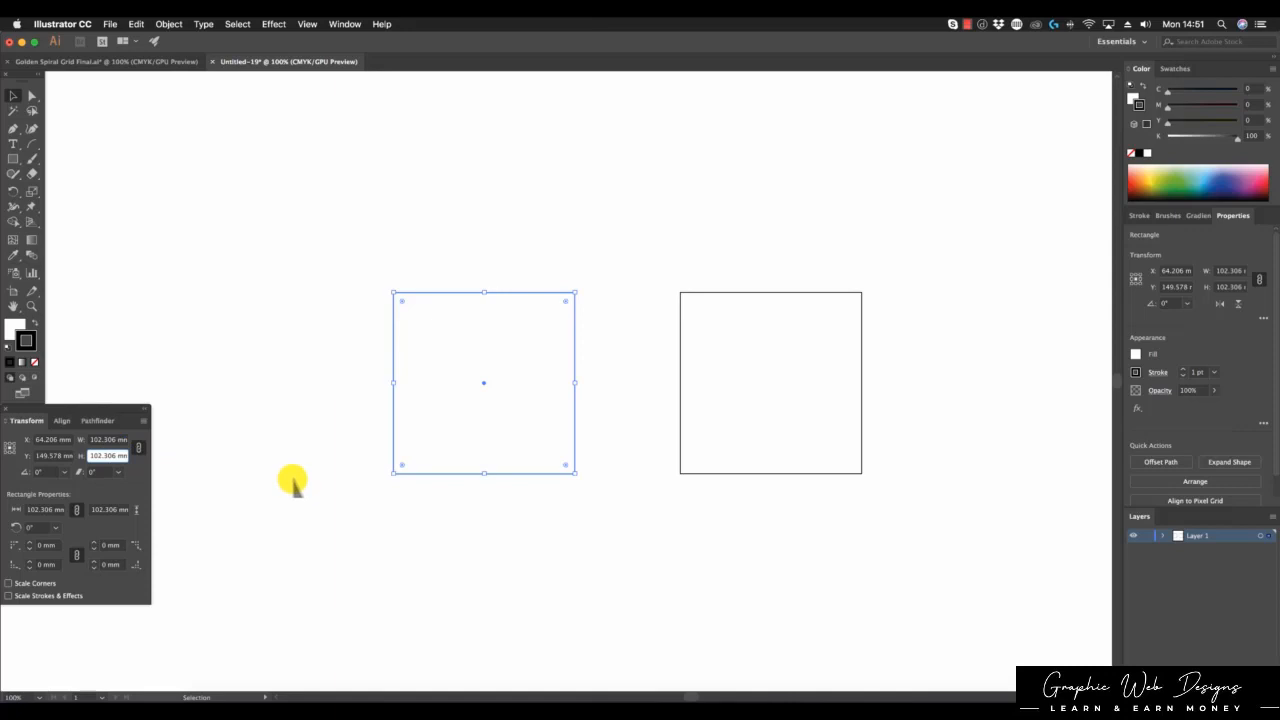
type("/")
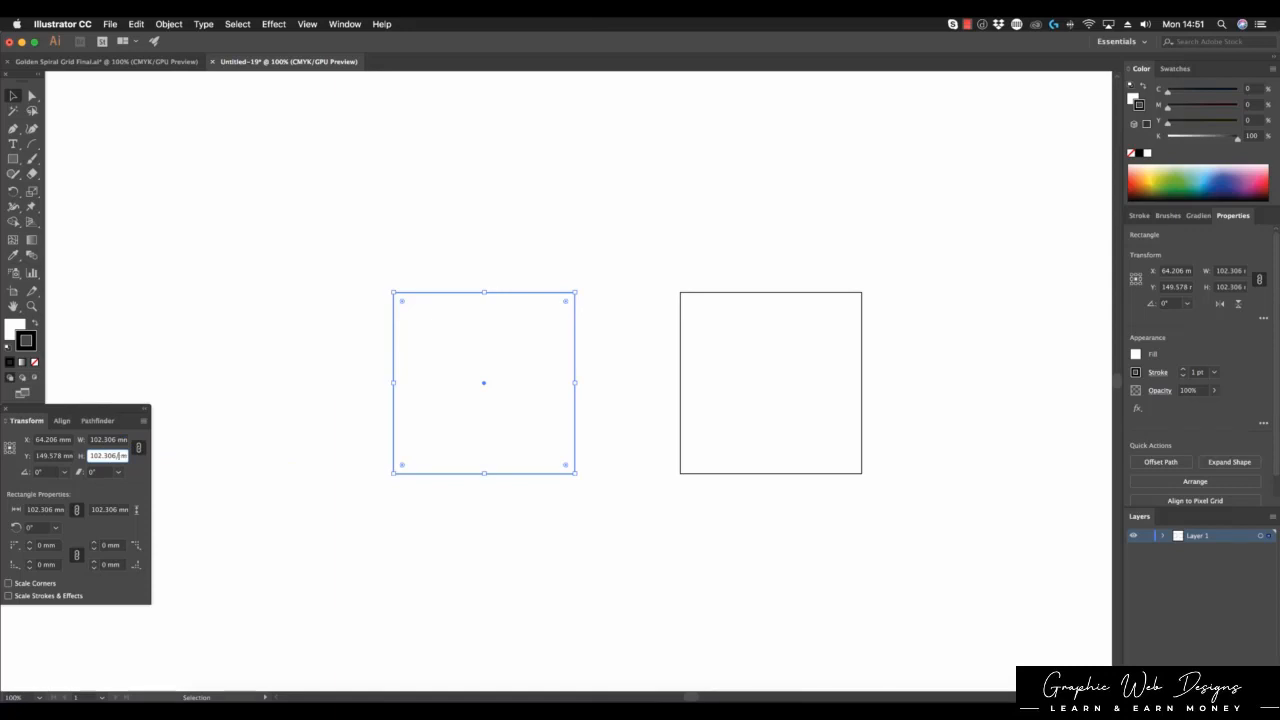
type("1.618")
key("Return")
left_click(527, 258)
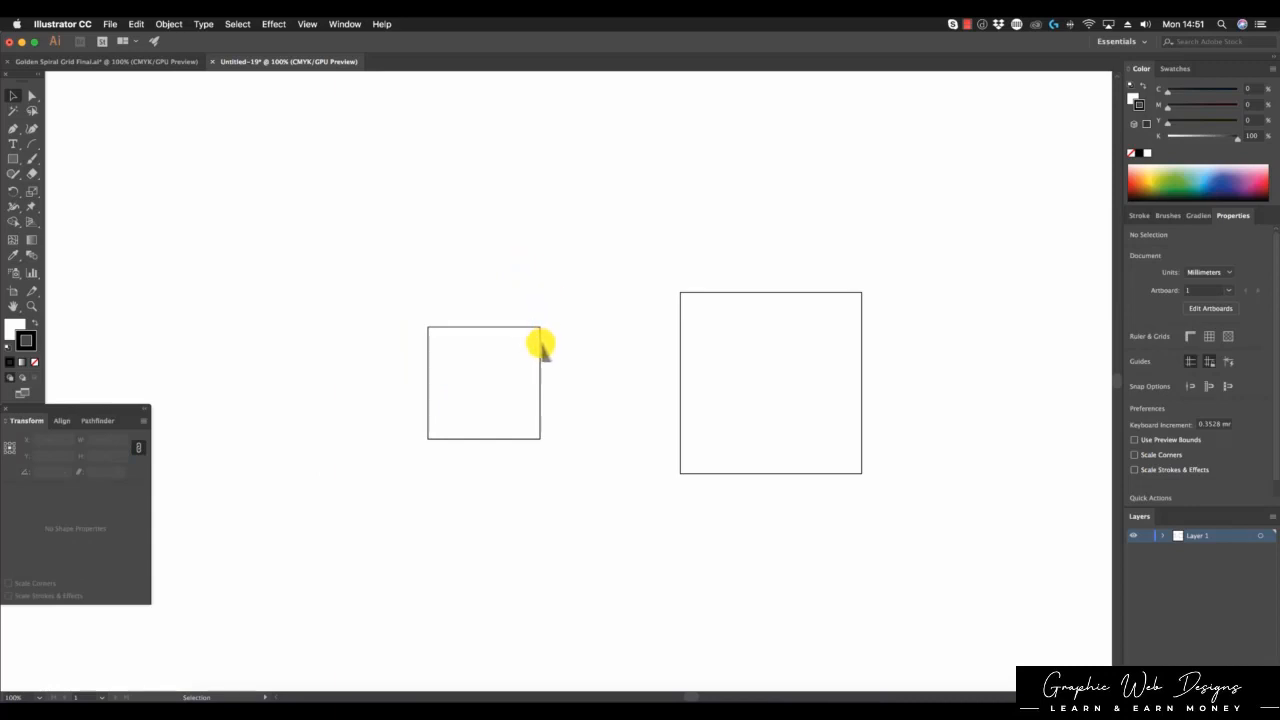
Step: Copy the 63.23 mm square upward and shrink it by /1.618 to 39.079 mm
left_click_drag(540, 344, 546, 171)
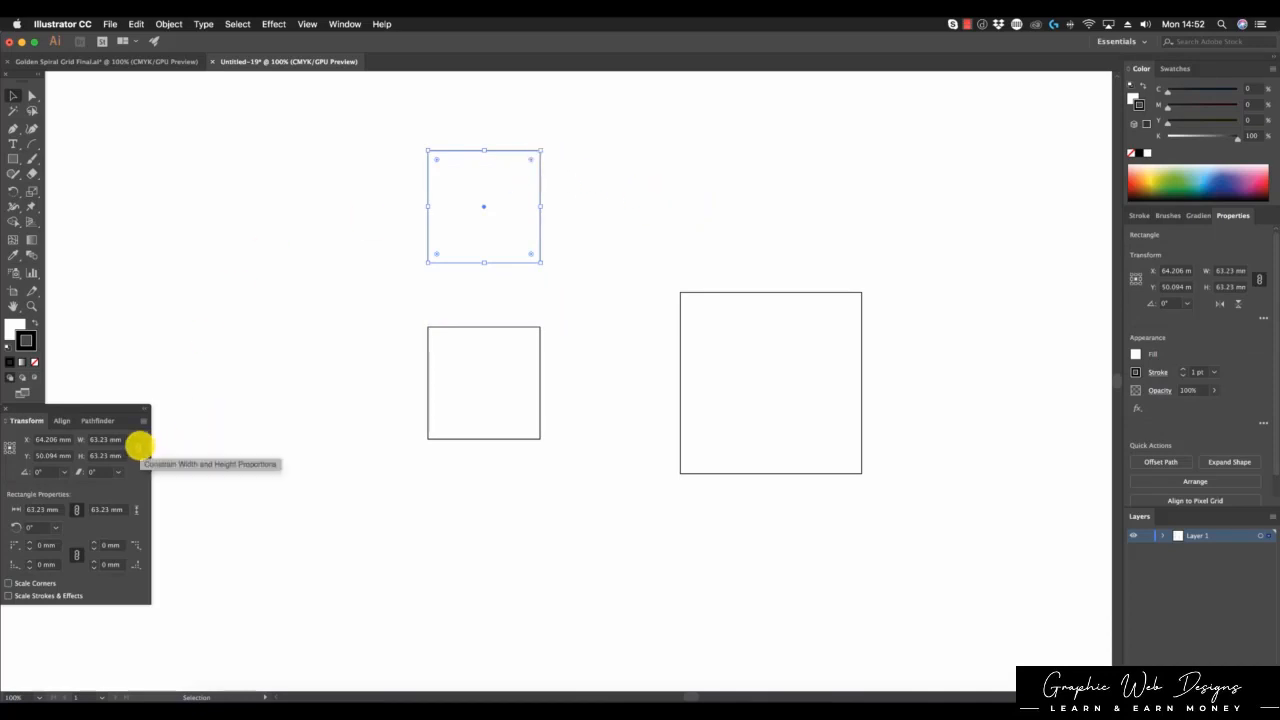
left_click(106, 455)
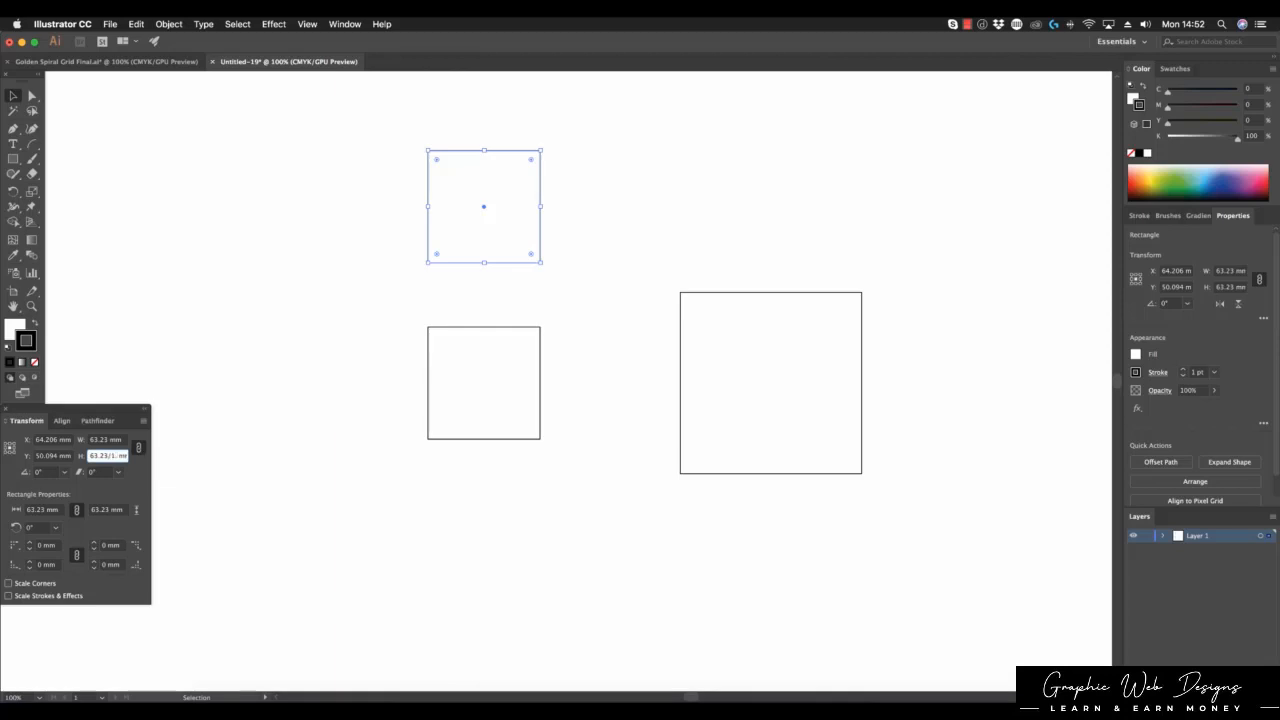
type("/1.618")
key("Return")
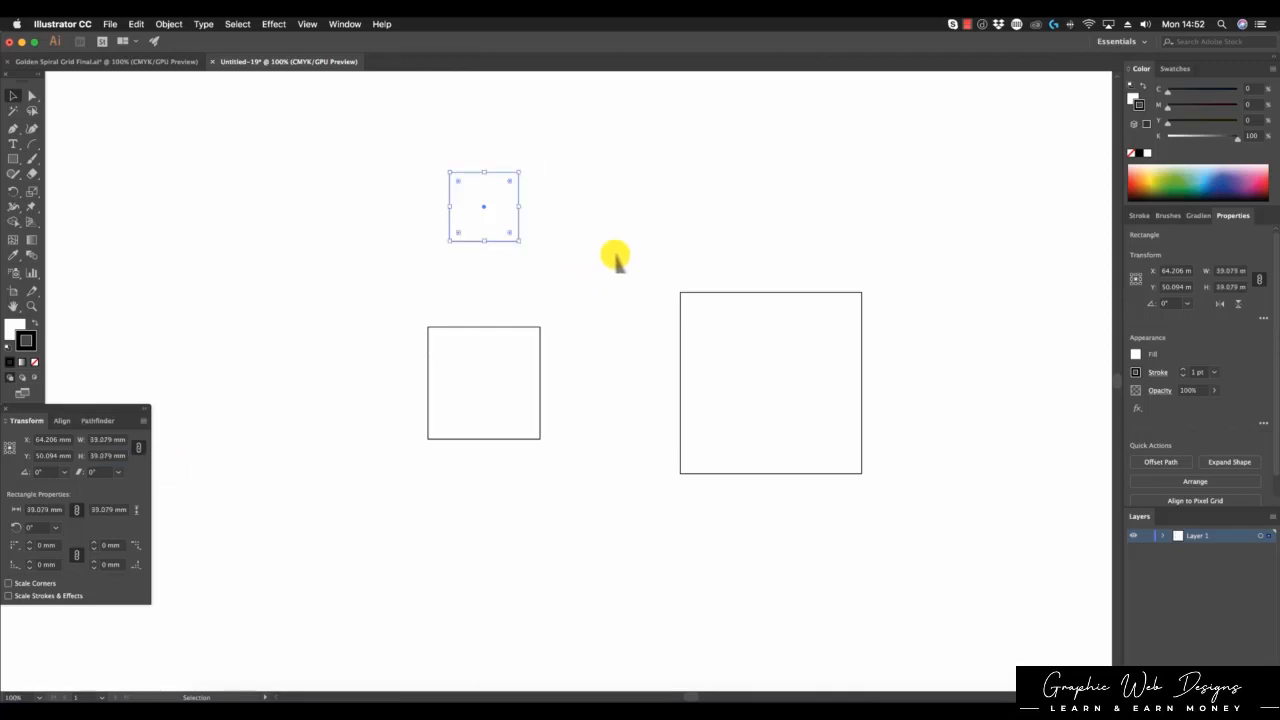
left_click(675, 203)
Step: Select the three squares and align their horizontal and vertical centers
left_click_drag(386, 162, 803, 498)
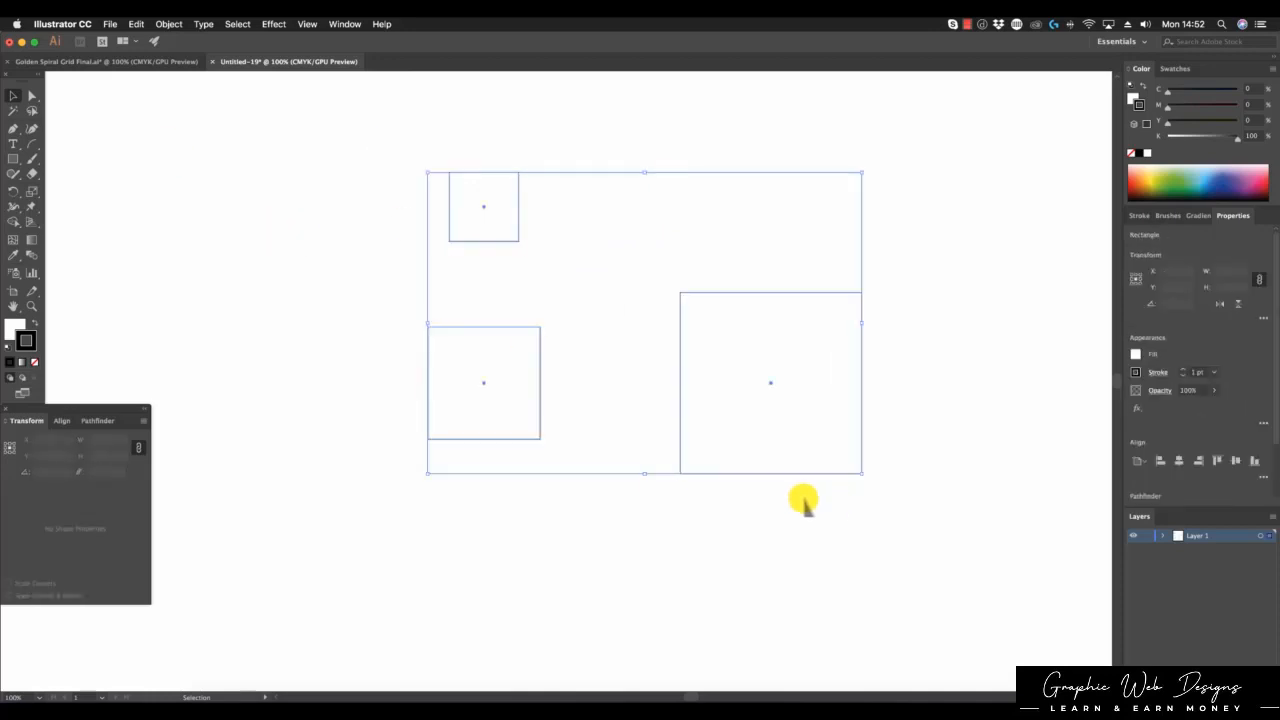
left_click(63, 421)
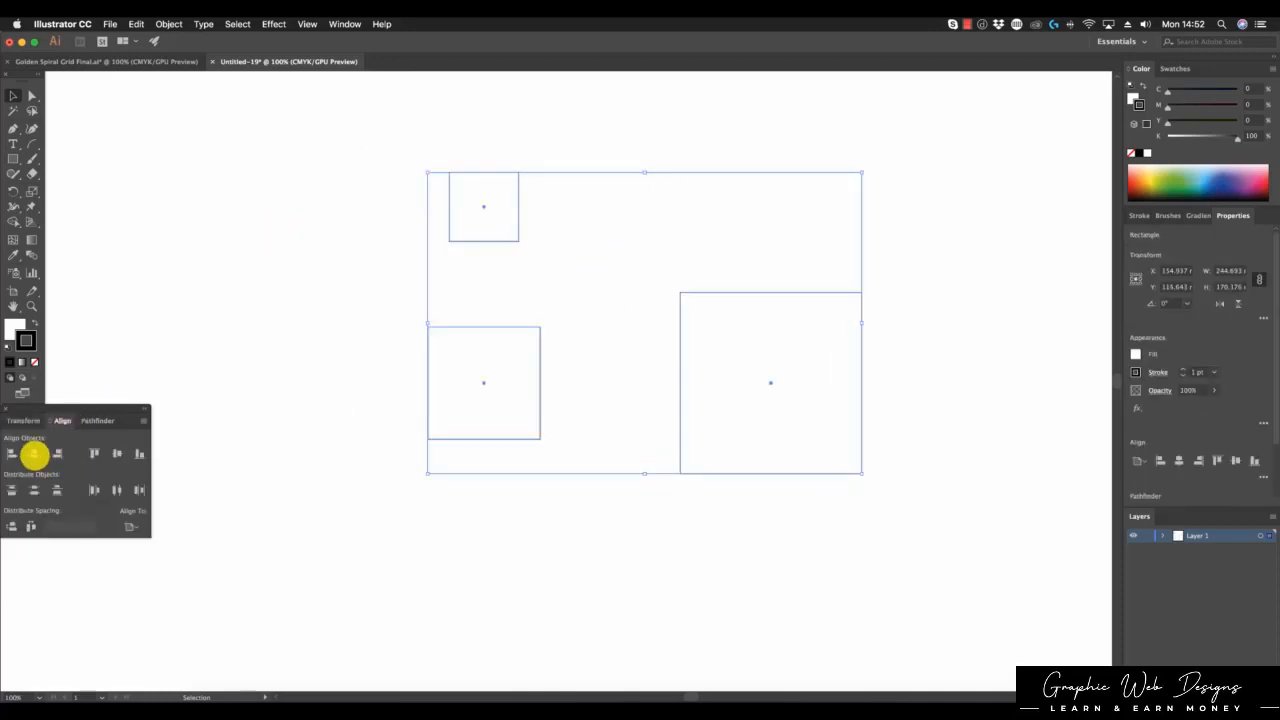
left_click(34, 453)
left_click(118, 453)
left_click(742, 548)
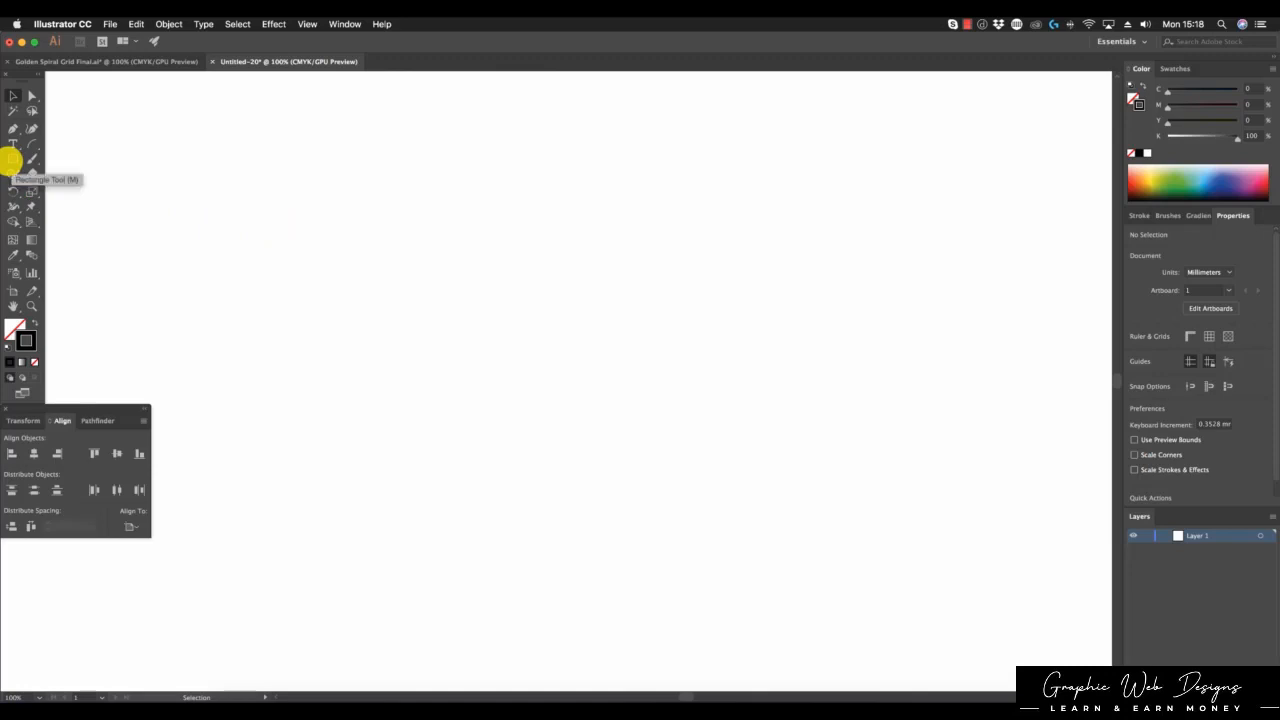
Step: Draw a wide rectangle and set its height to 100 mm
left_click(12, 159)
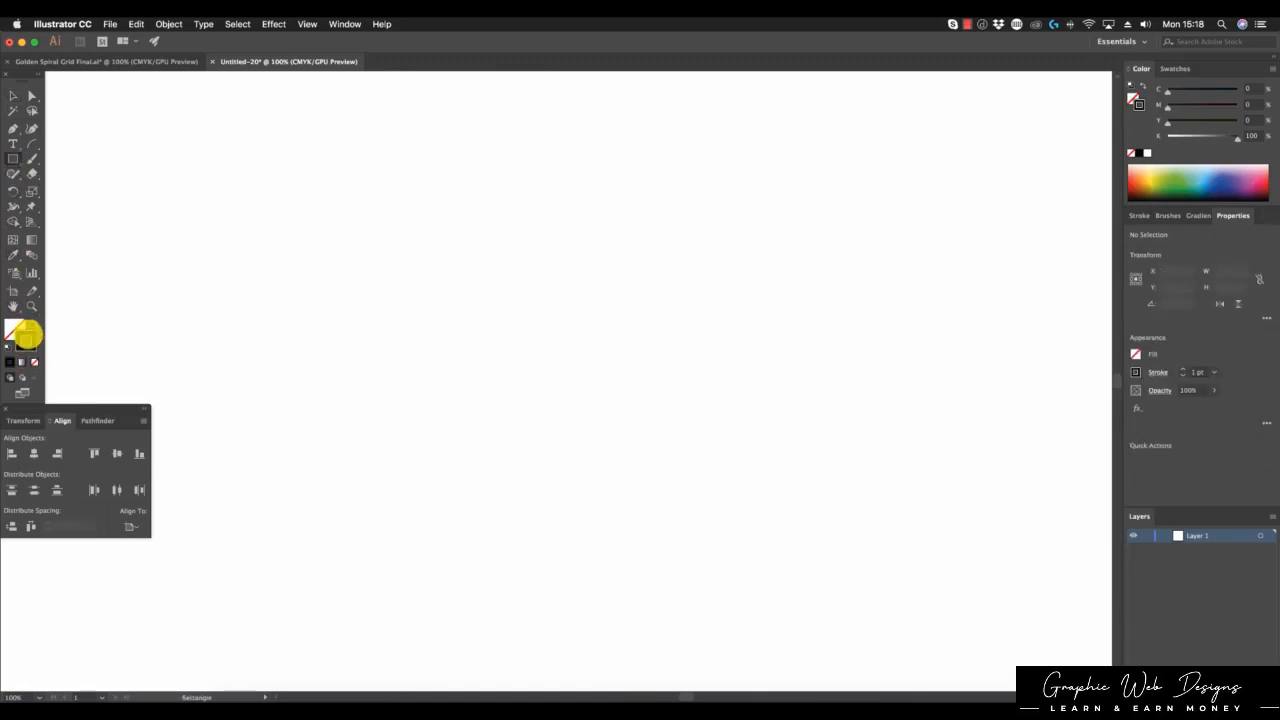
left_click_drag(530, 290, 810, 415)
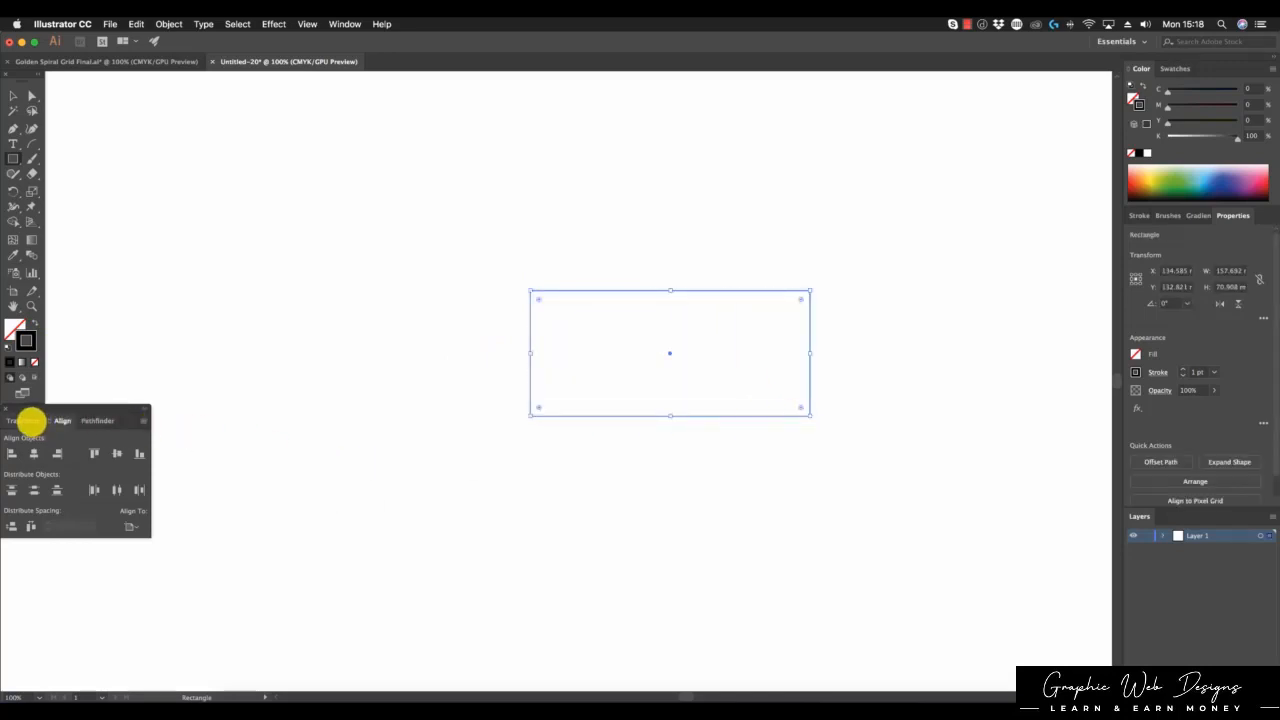
left_click(26, 420)
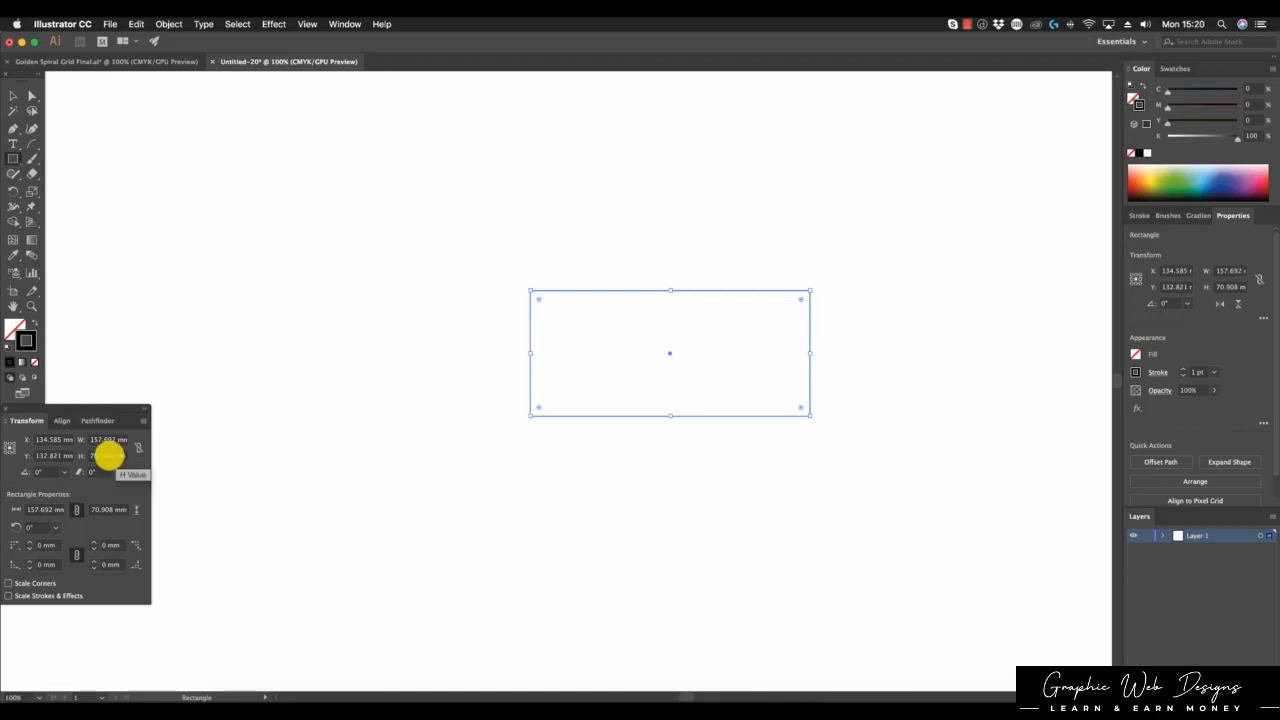
left_click(108, 456)
left_click_drag(109, 456, 83, 455)
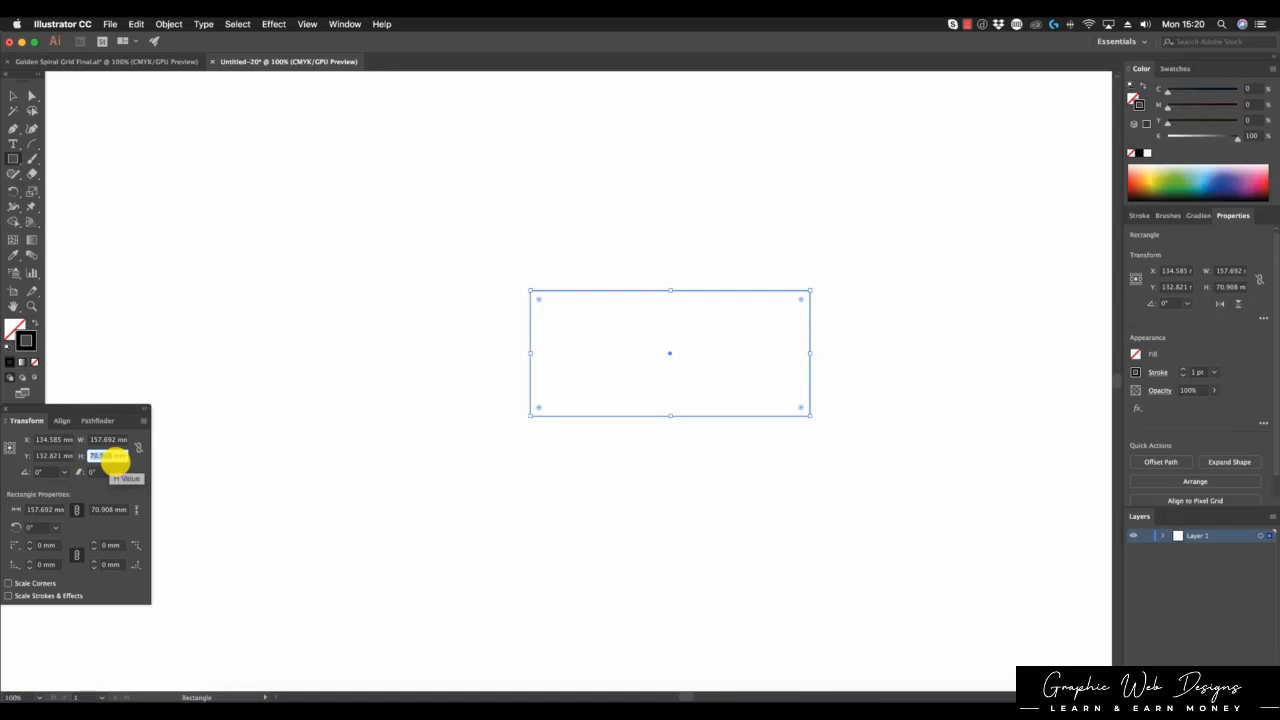
type("100")
key("Tab")
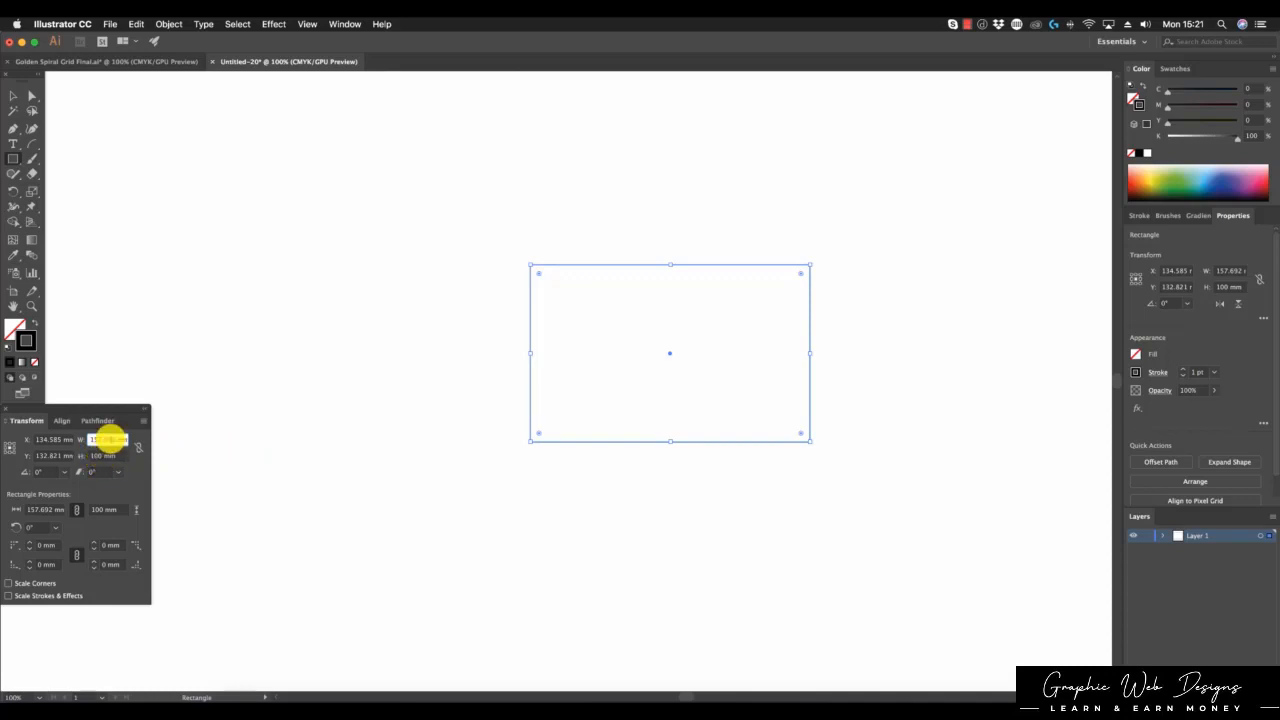
Step: Set the rectangle's width to 161.8 mm
left_click_drag(115, 440, 89, 441)
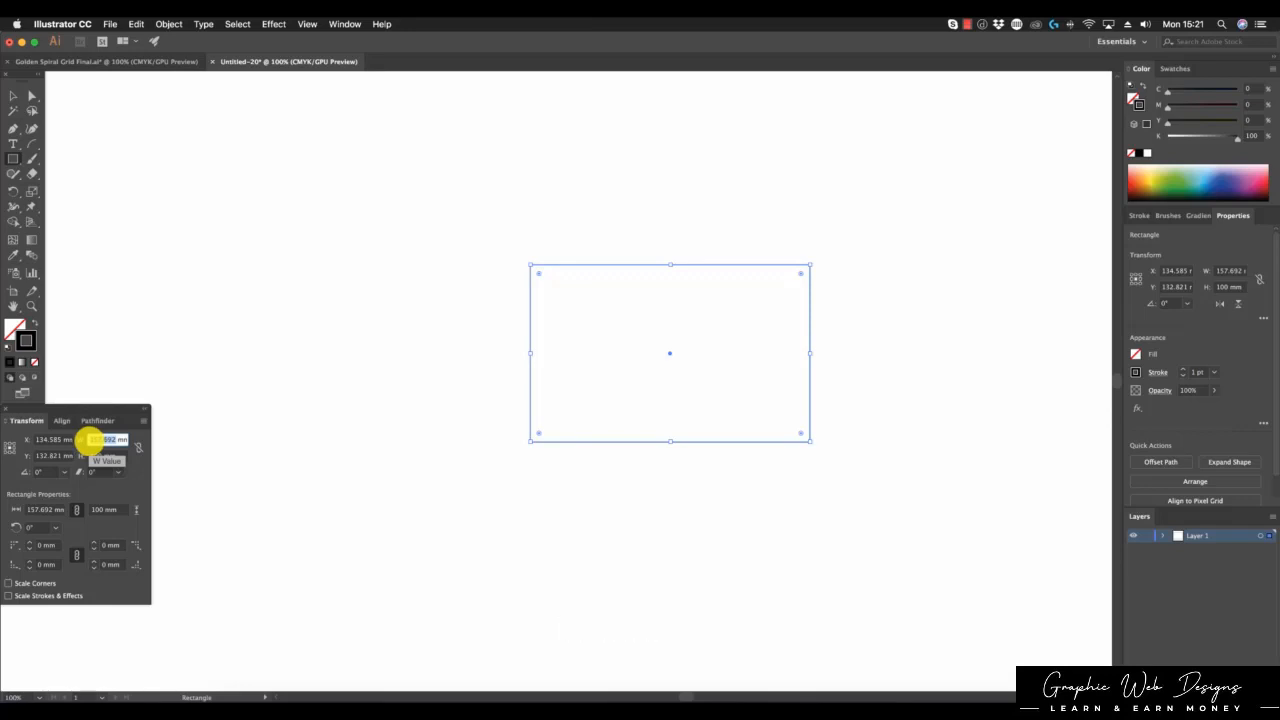
type("161.8")
key("Return")
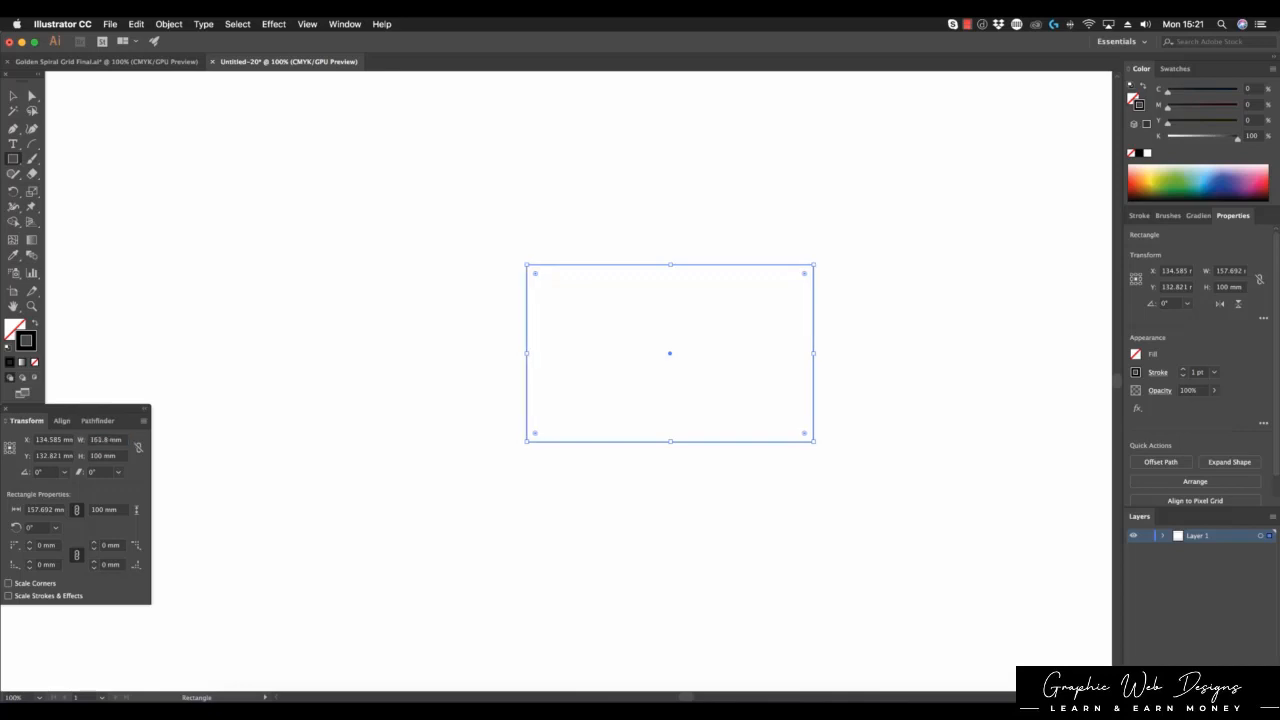
left_click(15, 96)
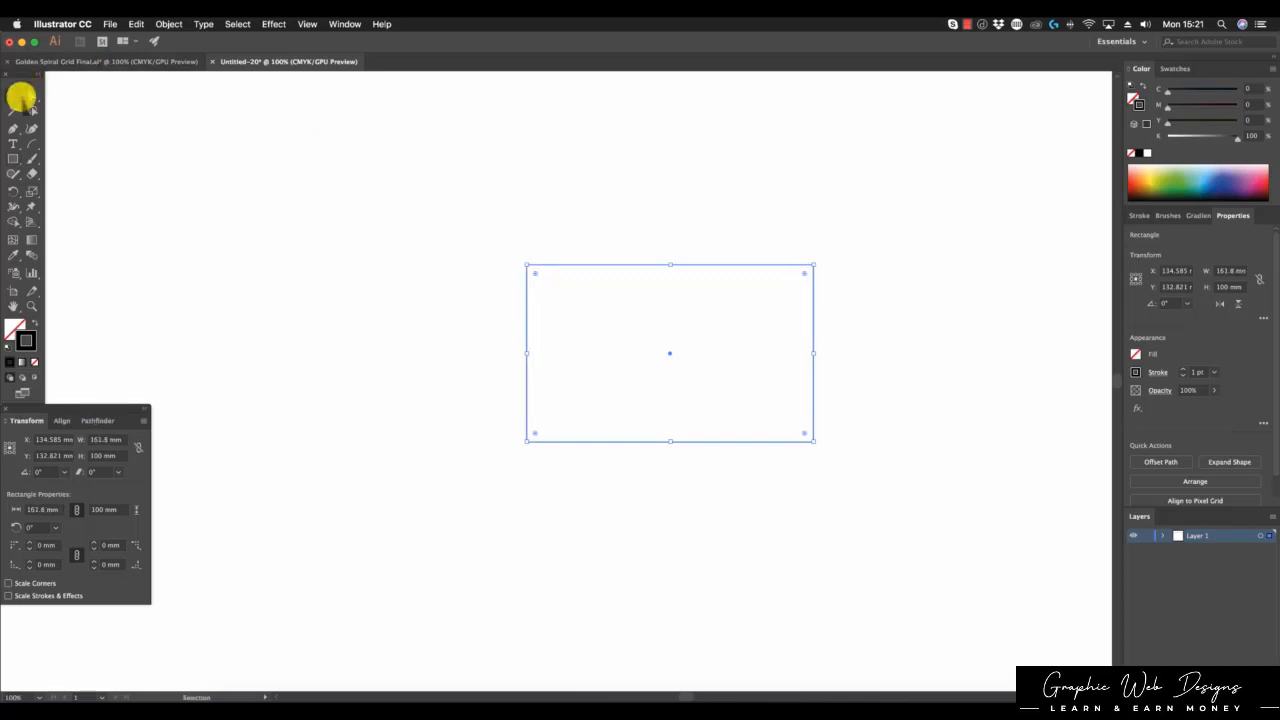
Step: Alt-drag a copy of the rectangle to the left and scale it proportionally to 100 × 61.805 mm (width /1.618), then select both rectangles
left_click(564, 272)
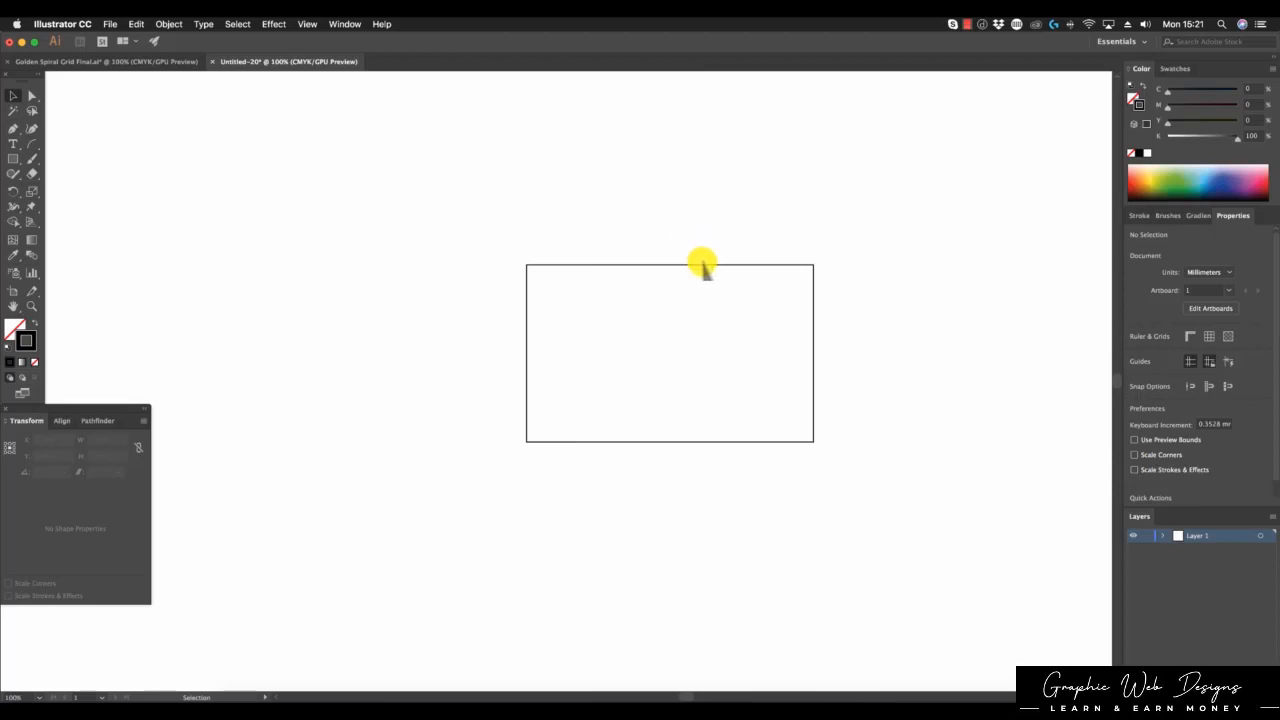
left_click_drag(703, 268, 423, 257)
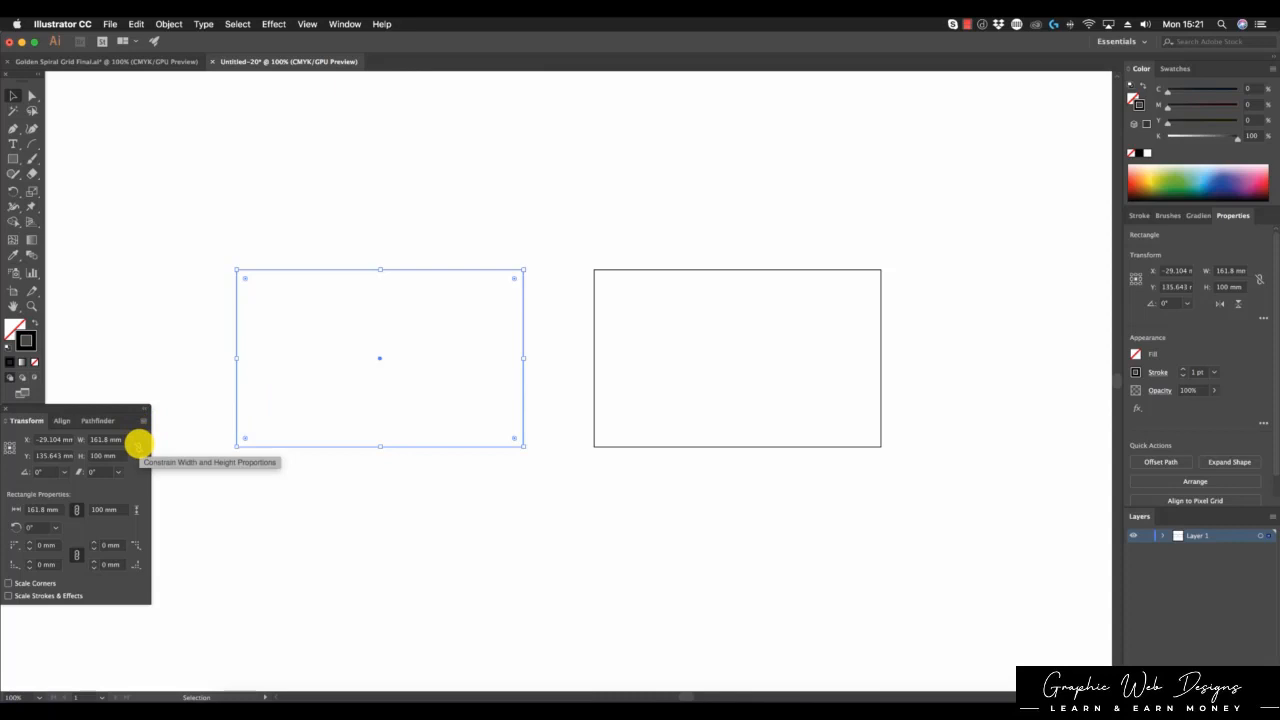
left_click(137, 445)
left_click(106, 440)
left_click(106, 440)
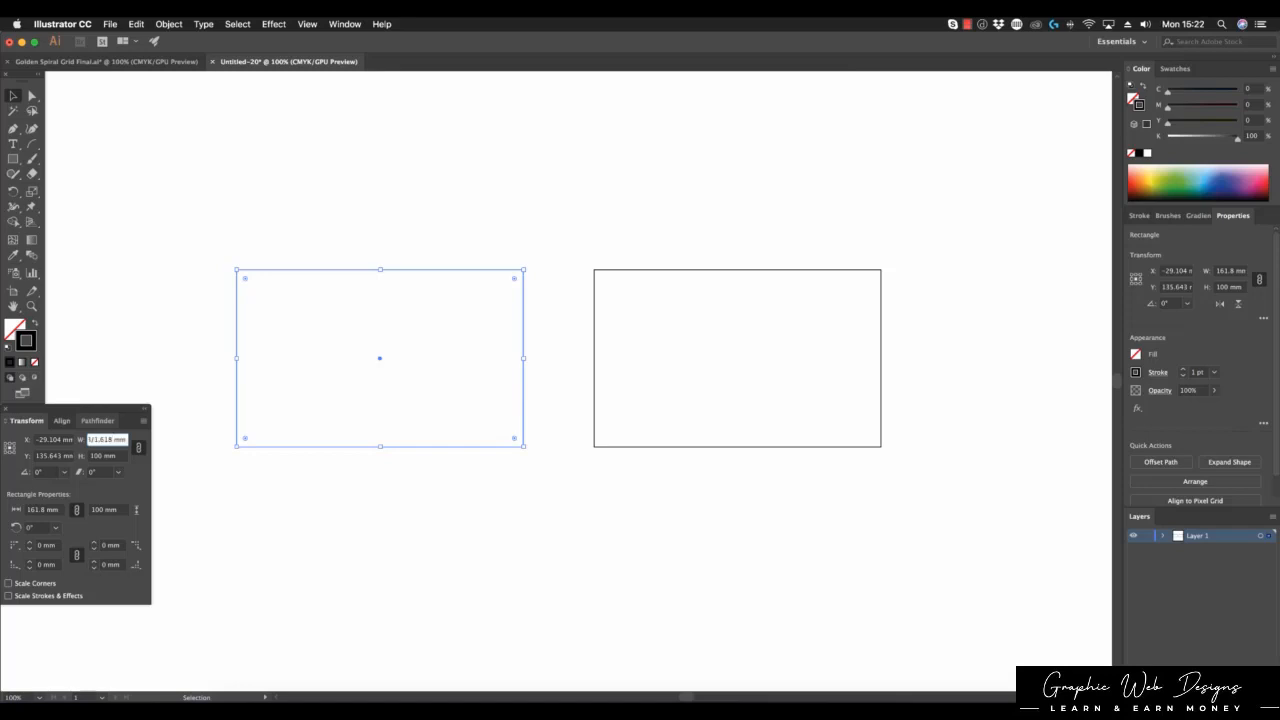
key("Return")
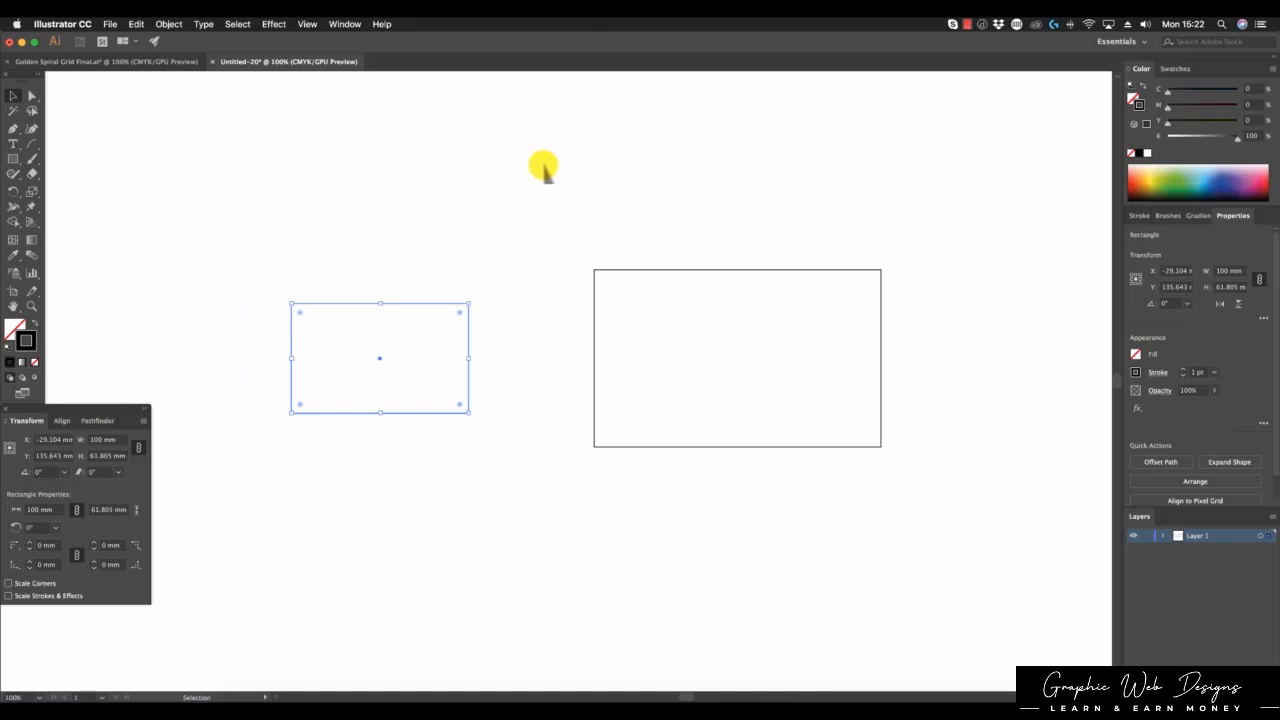
left_click(543, 167)
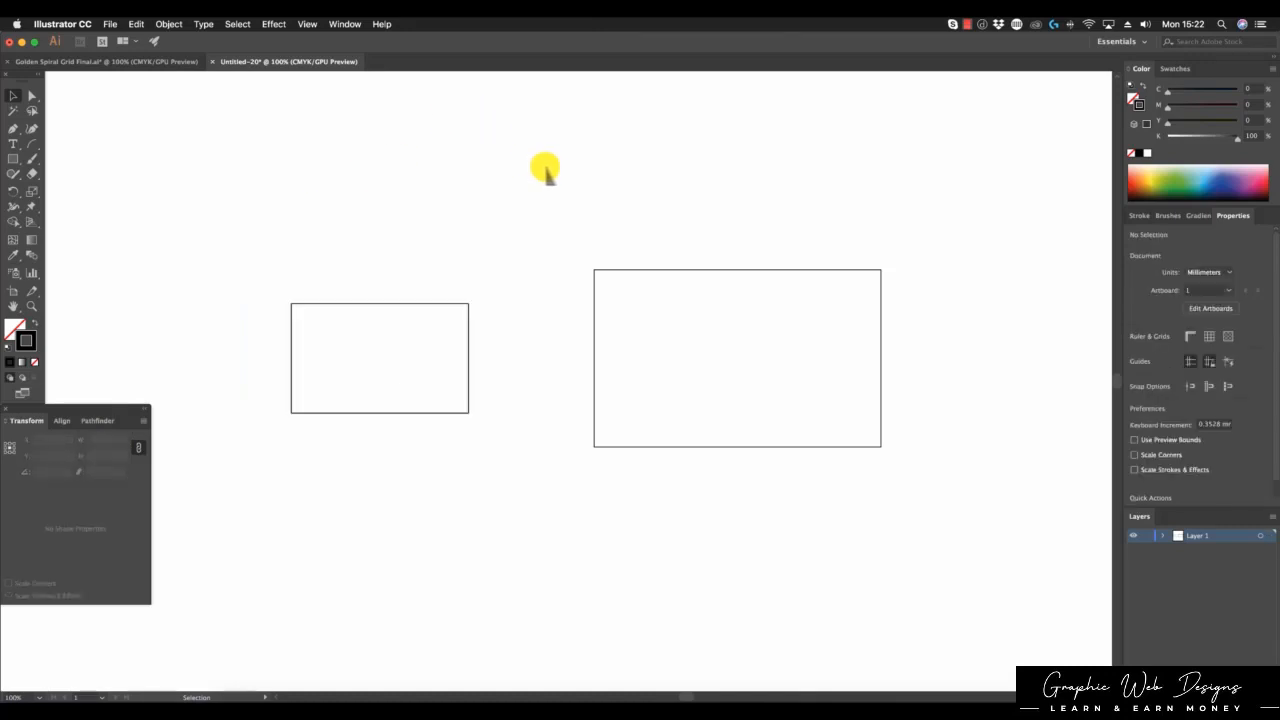
left_click_drag(351, 158, 743, 400)
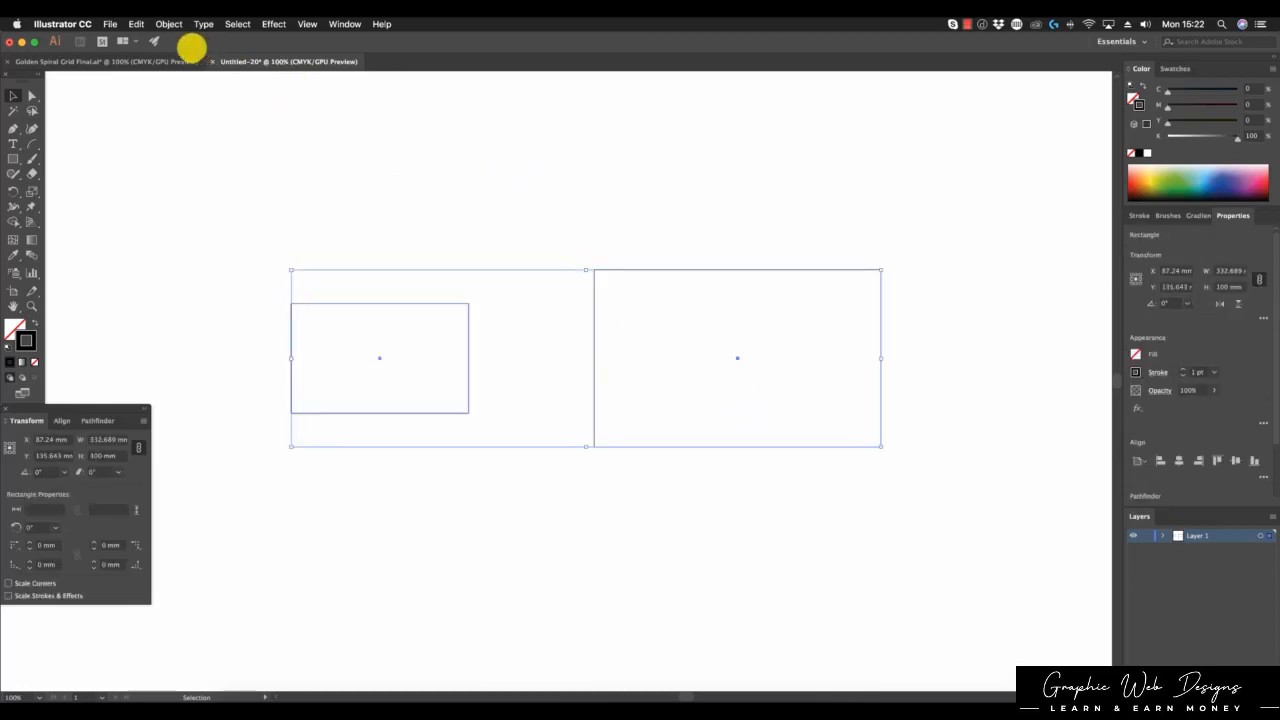
Step: Copy both rectangles and paste them into the locked Rectangles layer of Golden Spiral Grid Final
left_click(136, 24)
left_click(160, 81)
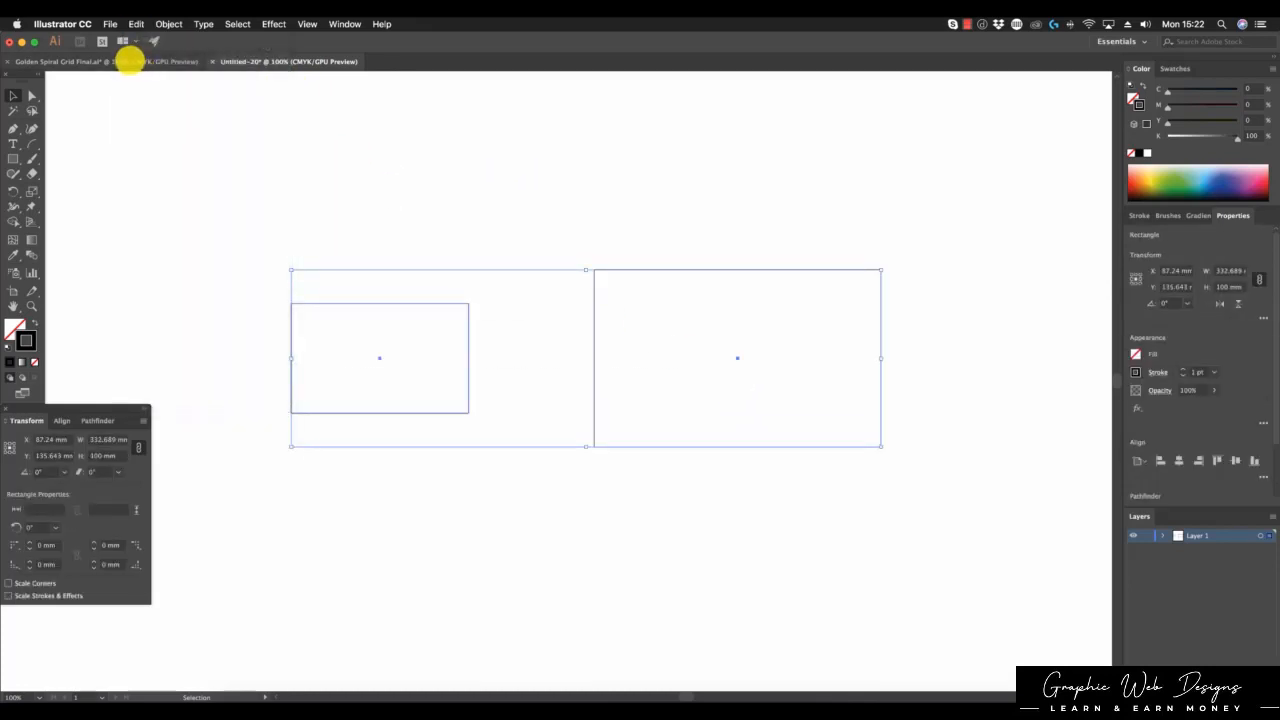
left_click(129, 60)
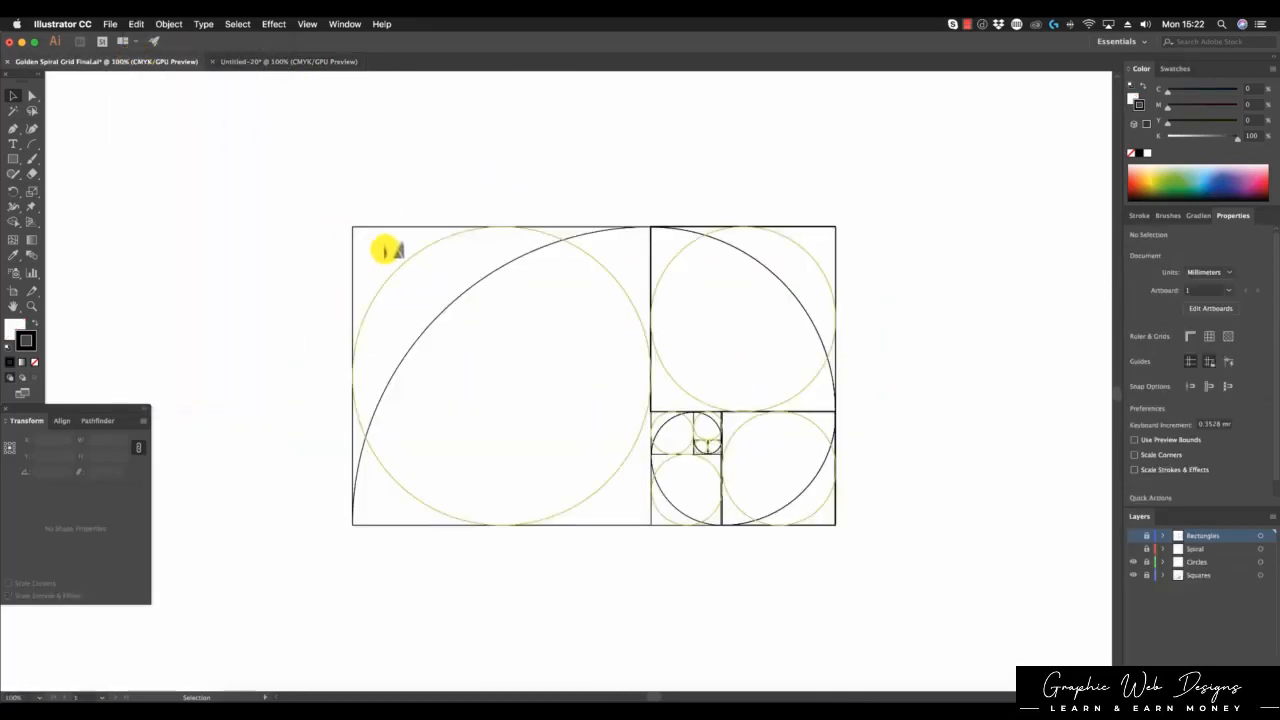
key("super+v")
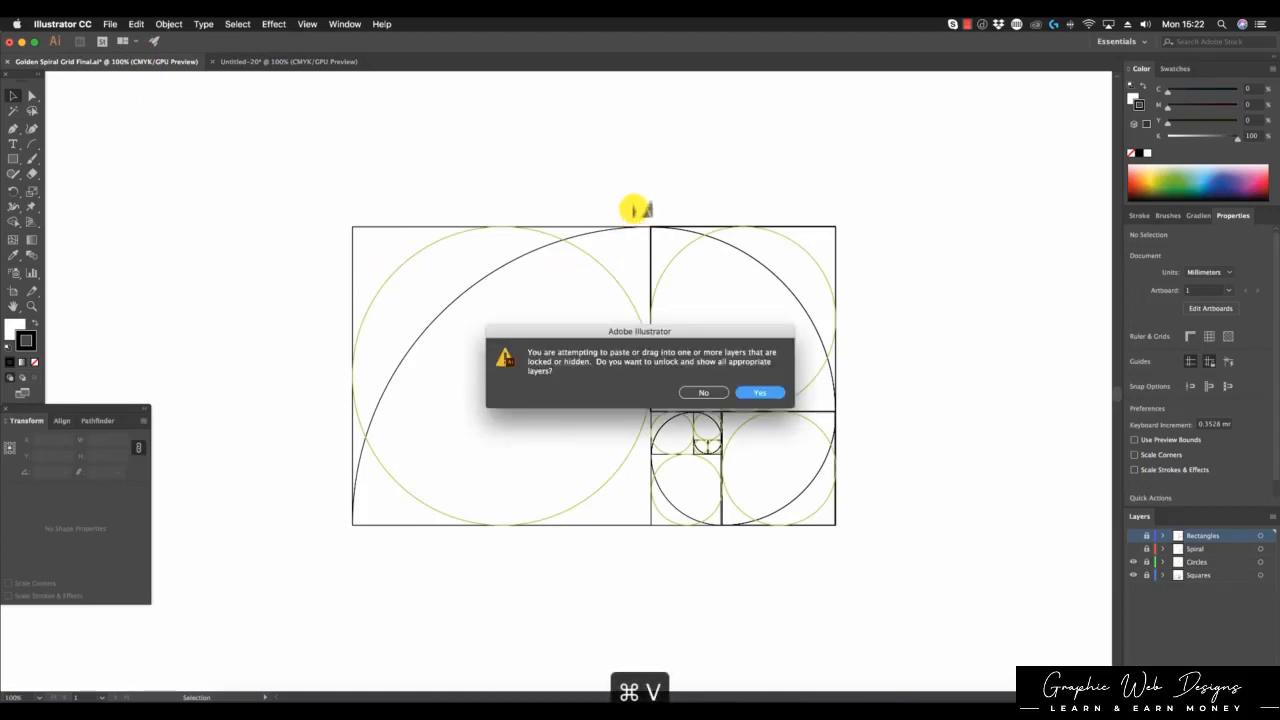
left_click(752, 392)
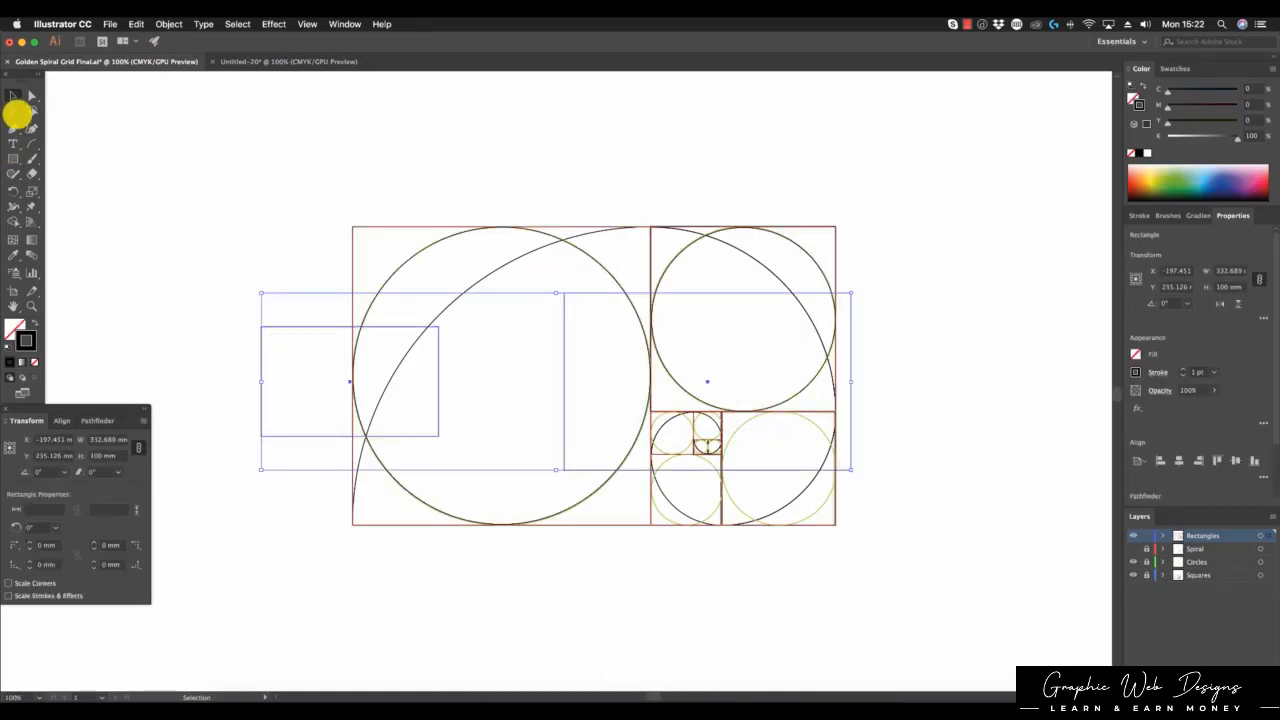
Step: Scale, move and rotate the pasted rectangle 270° onto the spiral grid's right section, then return to Untitled-20
left_click_drag(851, 293, 1031, 238)
left_click_drag(261, 470, 154, 563)
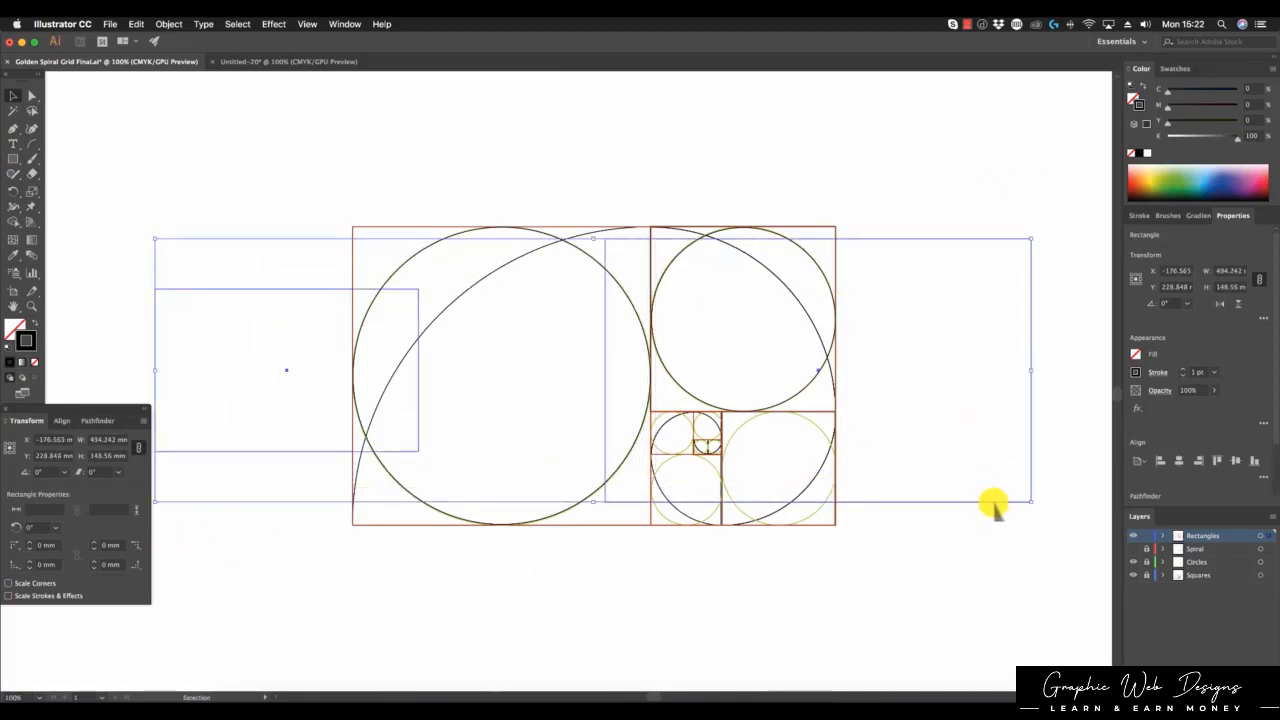
left_click_drag(993, 505, 820, 530)
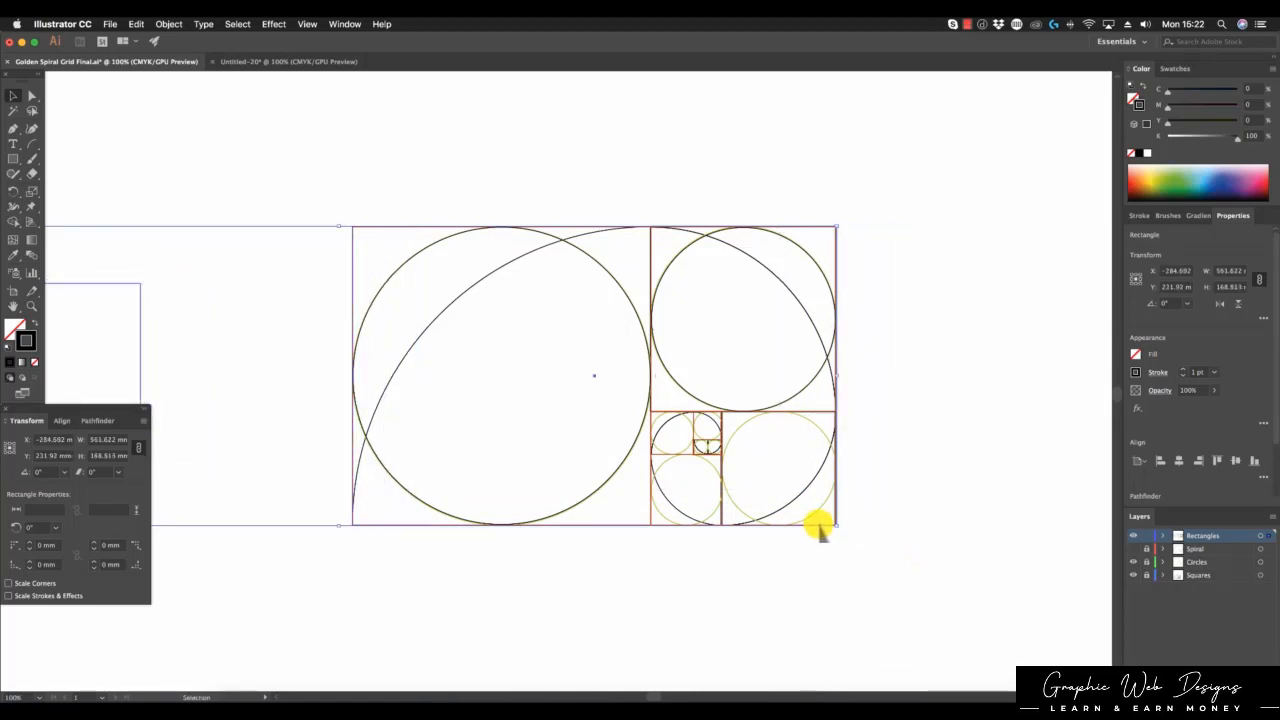
left_click(807, 569)
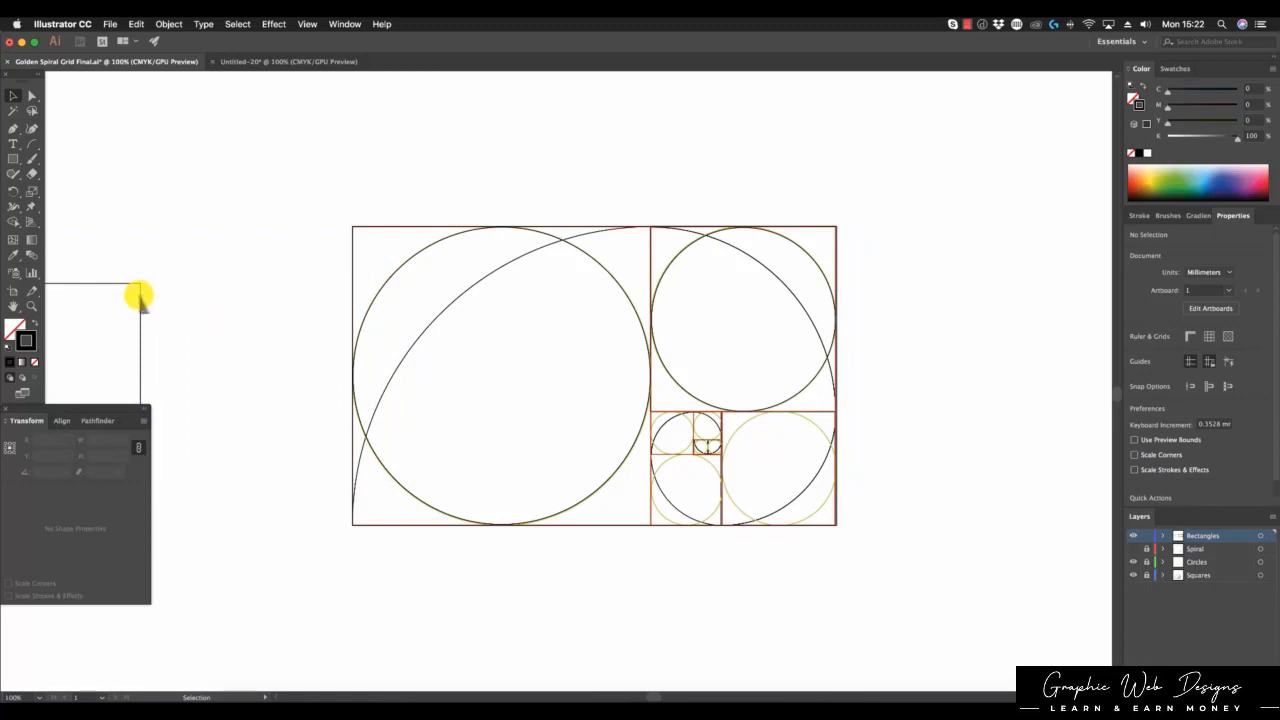
left_click_drag(141, 297, 846, 491)
left_click(863, 271)
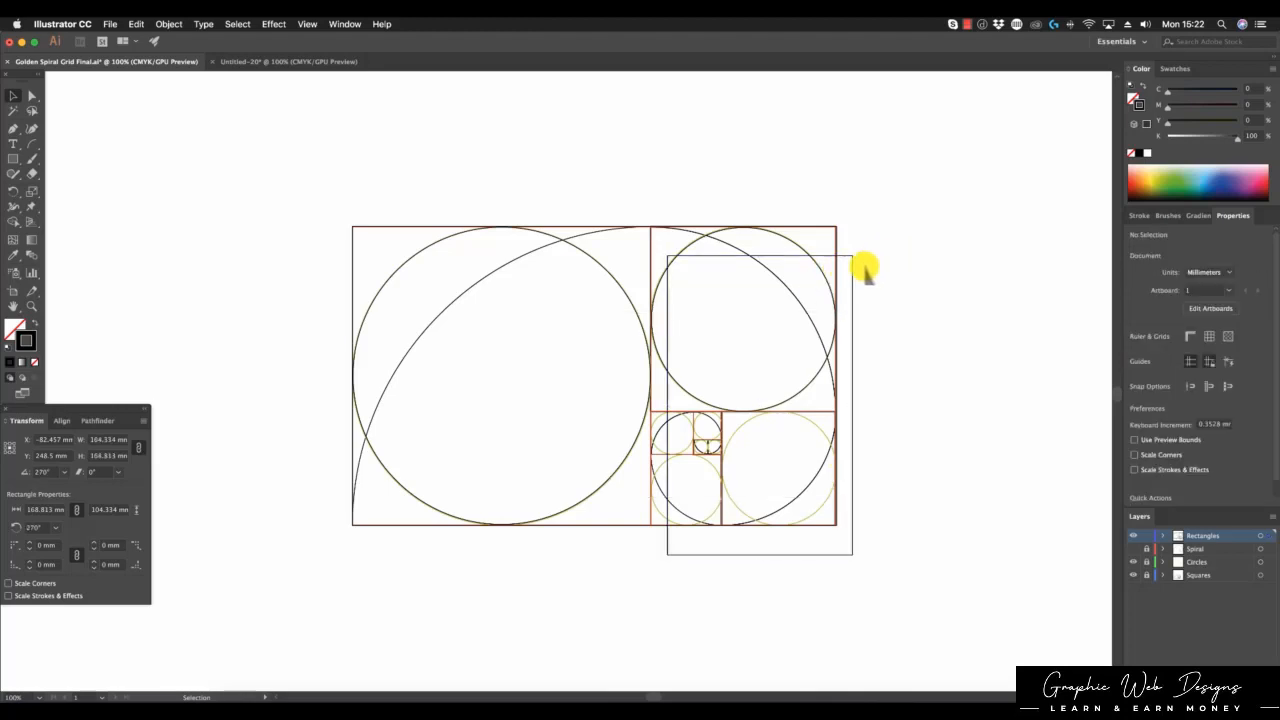
left_click_drag(850, 276, 834, 248)
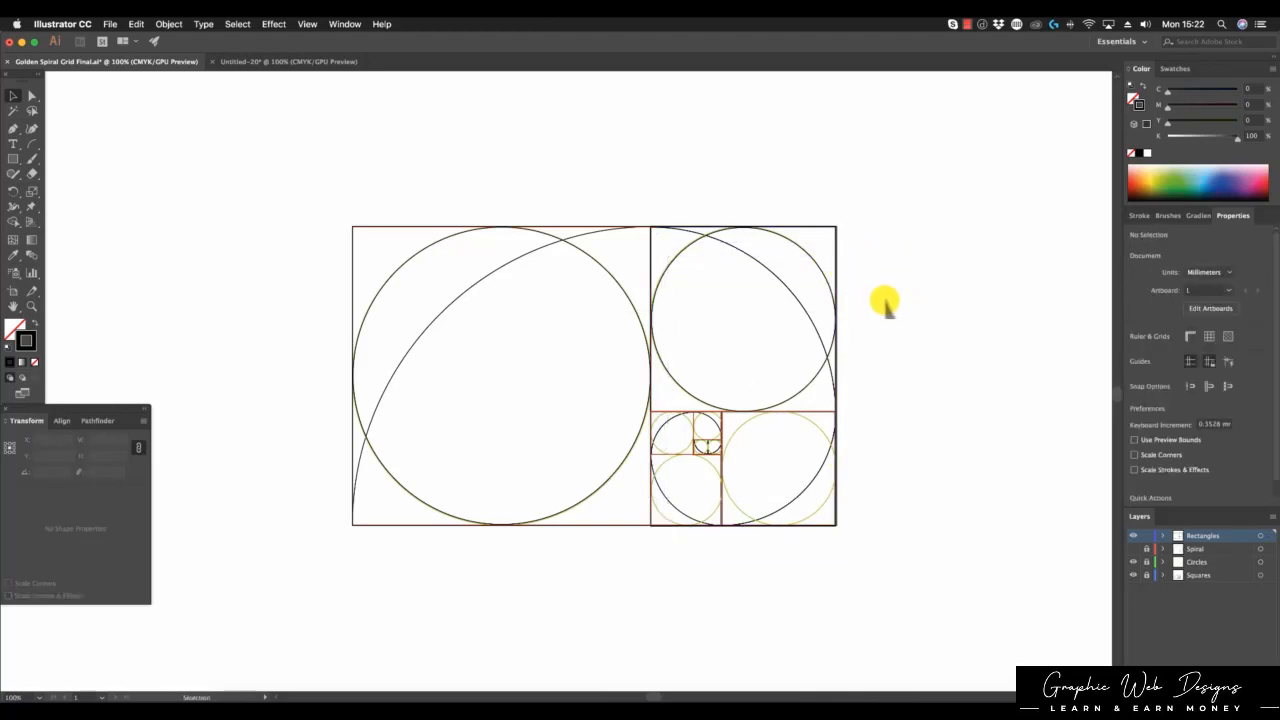
left_click(292, 61)
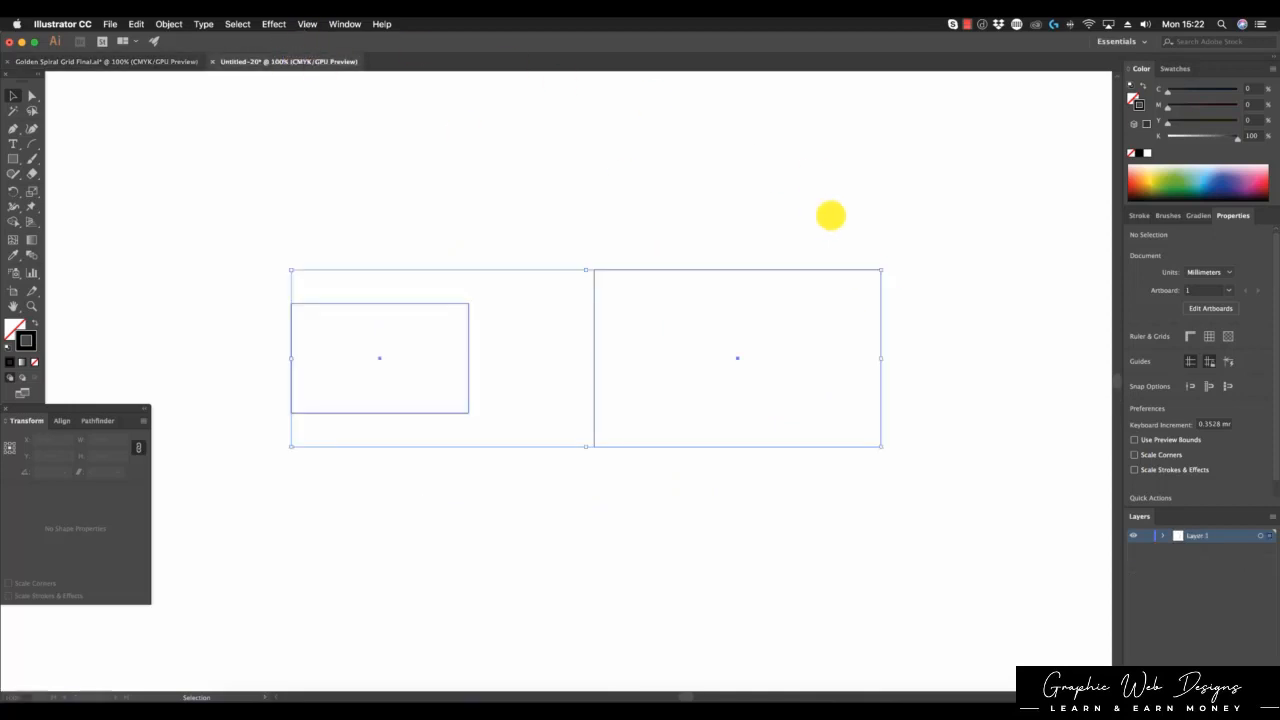
Step: Alt-drag a copy of the 100 × 61.805 mm rectangle upward and shrink it proportionally by entering H /1.618
left_click(902, 222)
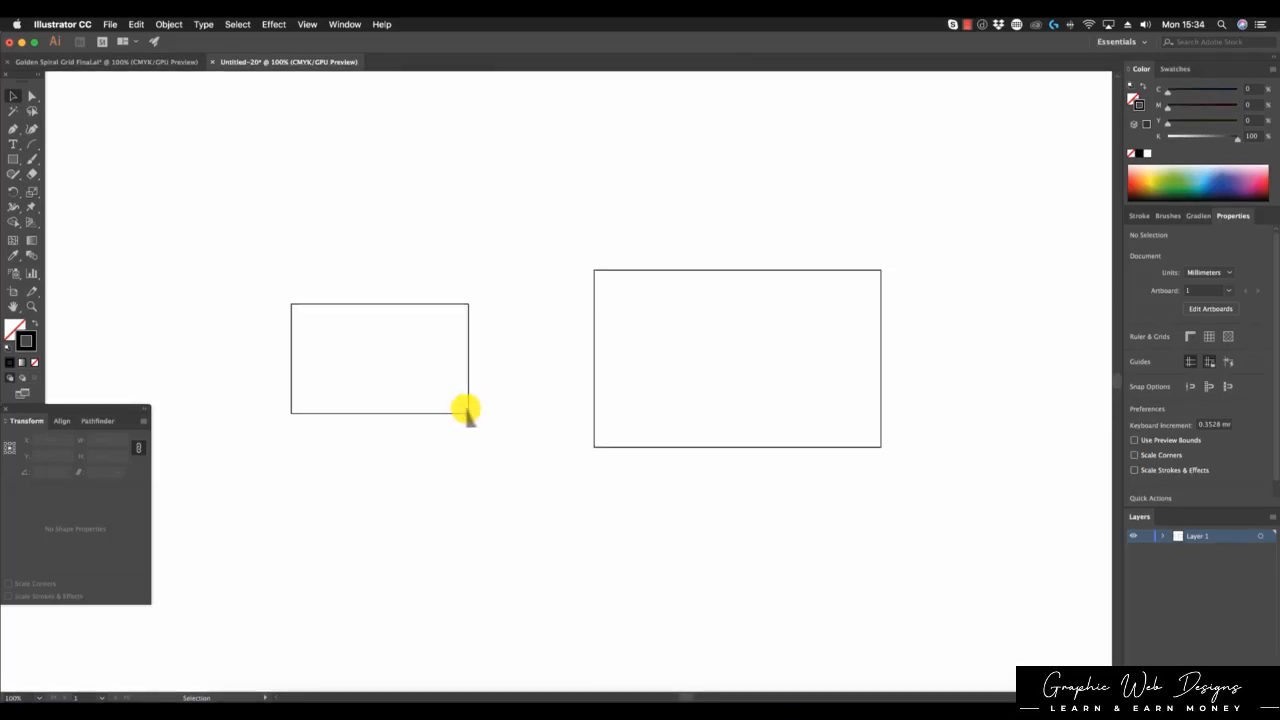
left_click_drag(467, 412, 458, 219)
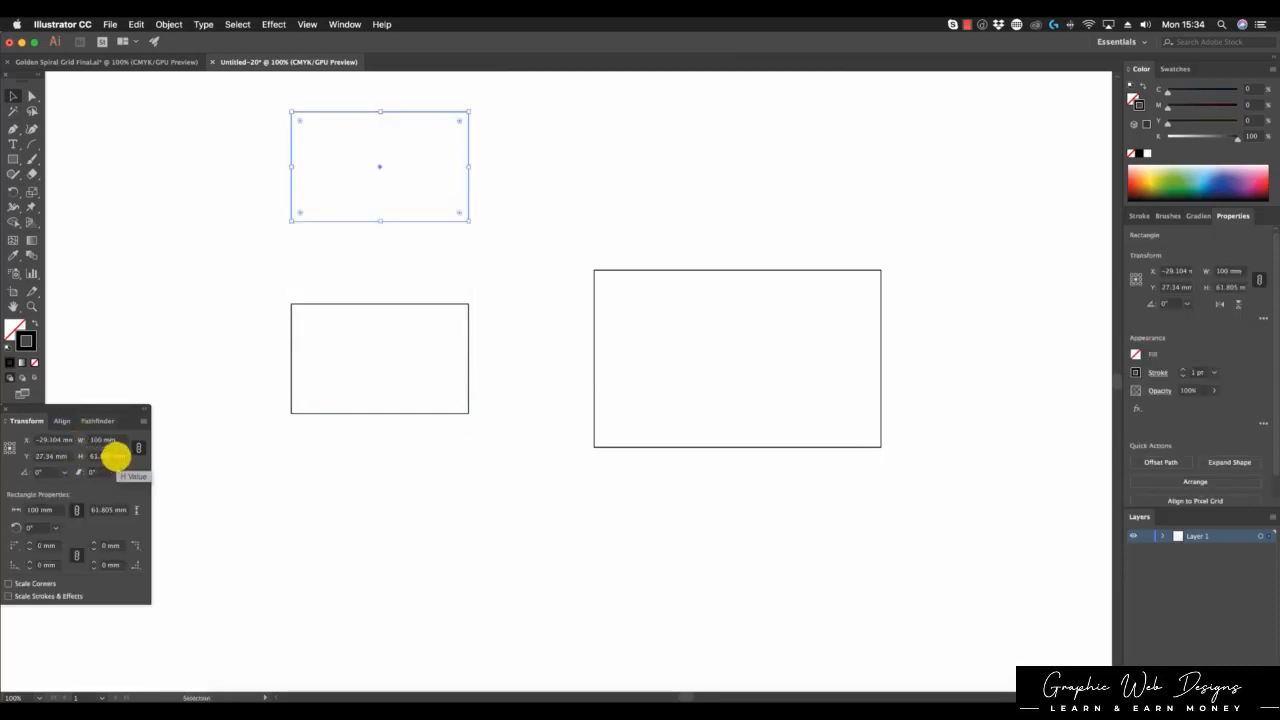
left_click(107, 457)
left_click(107, 457)
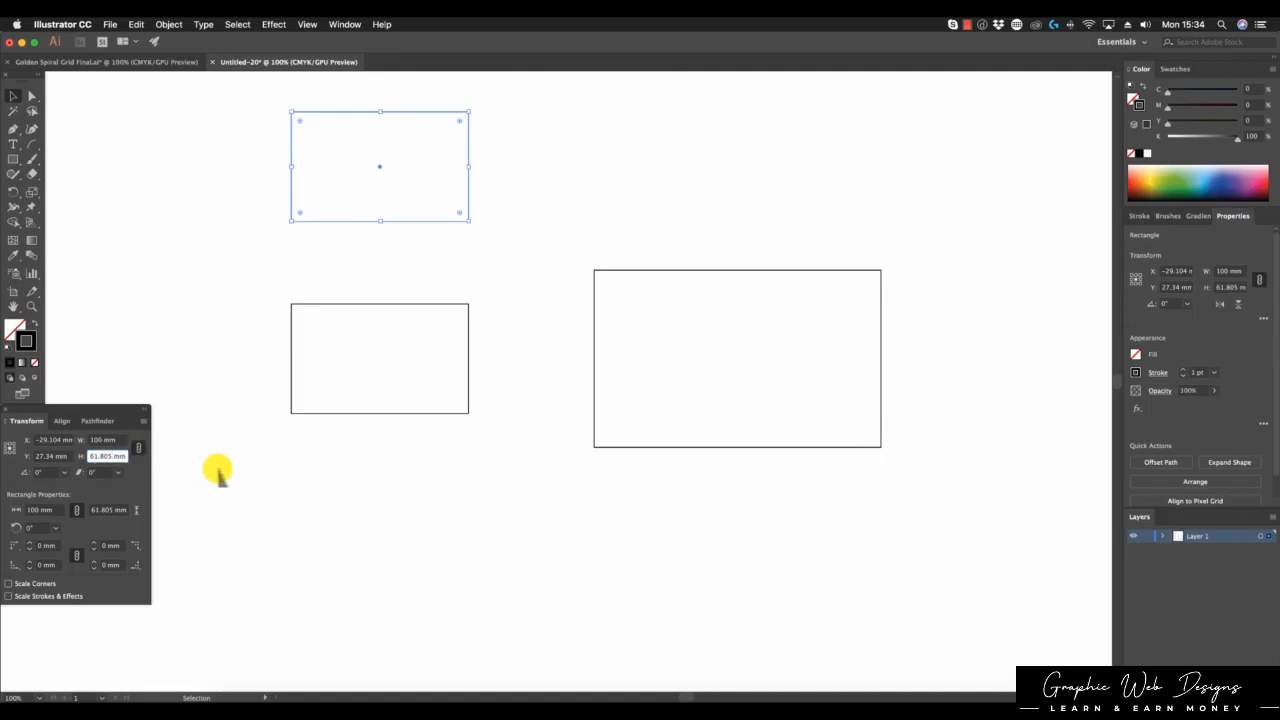
type("/1.")
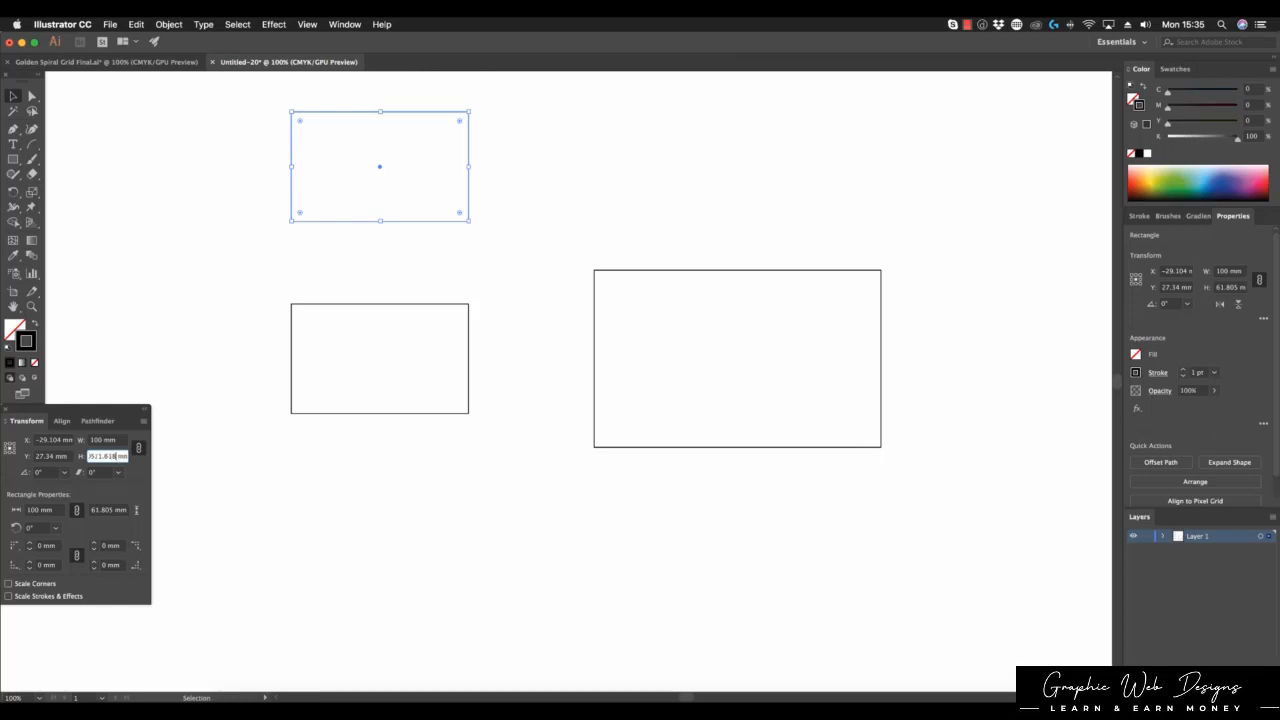
type("618")
key("Return")
left_click(645, 181)
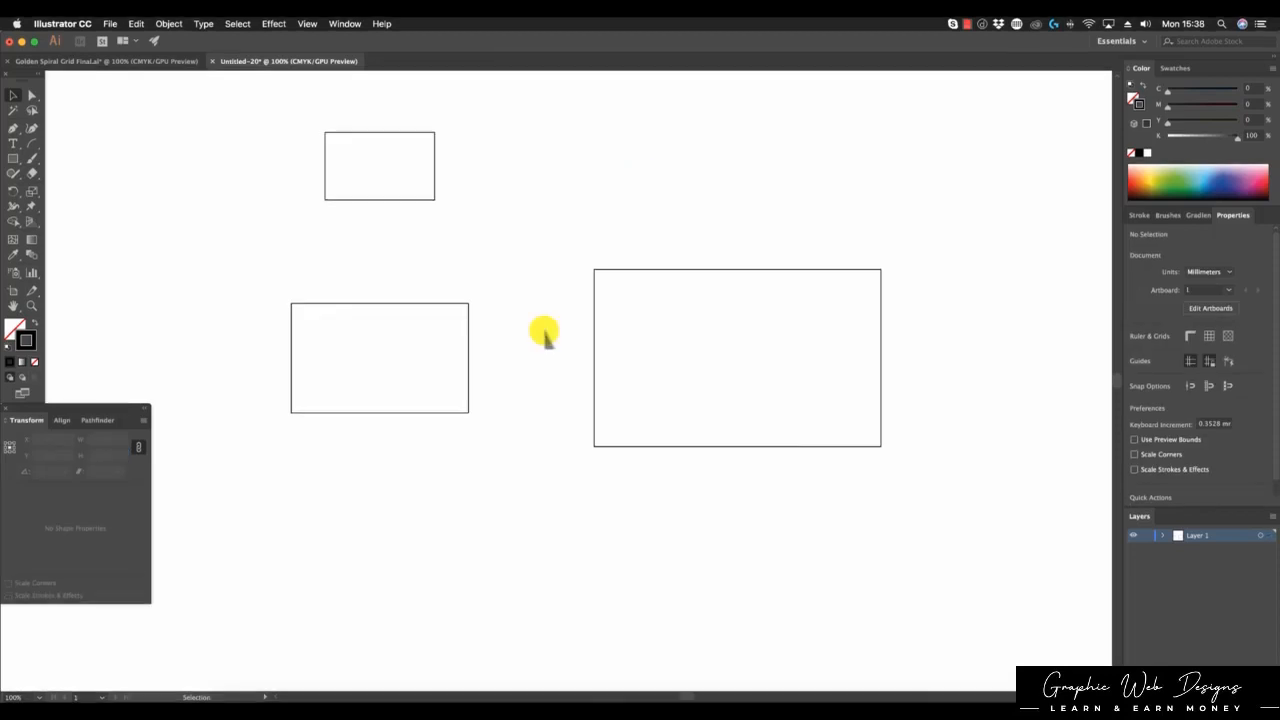
Step: Select all three rectangles and align them by horizontal and vertical centres in the Align panel
key("super+a")
left_click(66, 420)
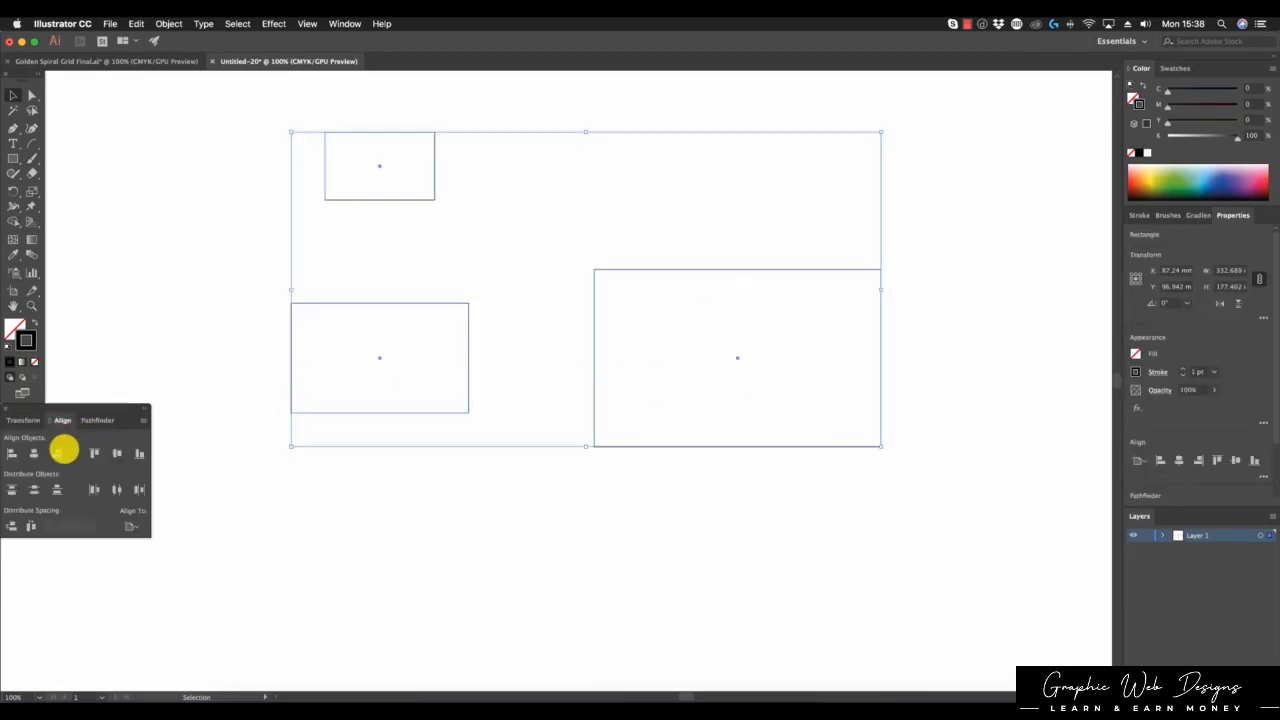
left_click(34, 453)
left_click(117, 454)
left_click(737, 517)
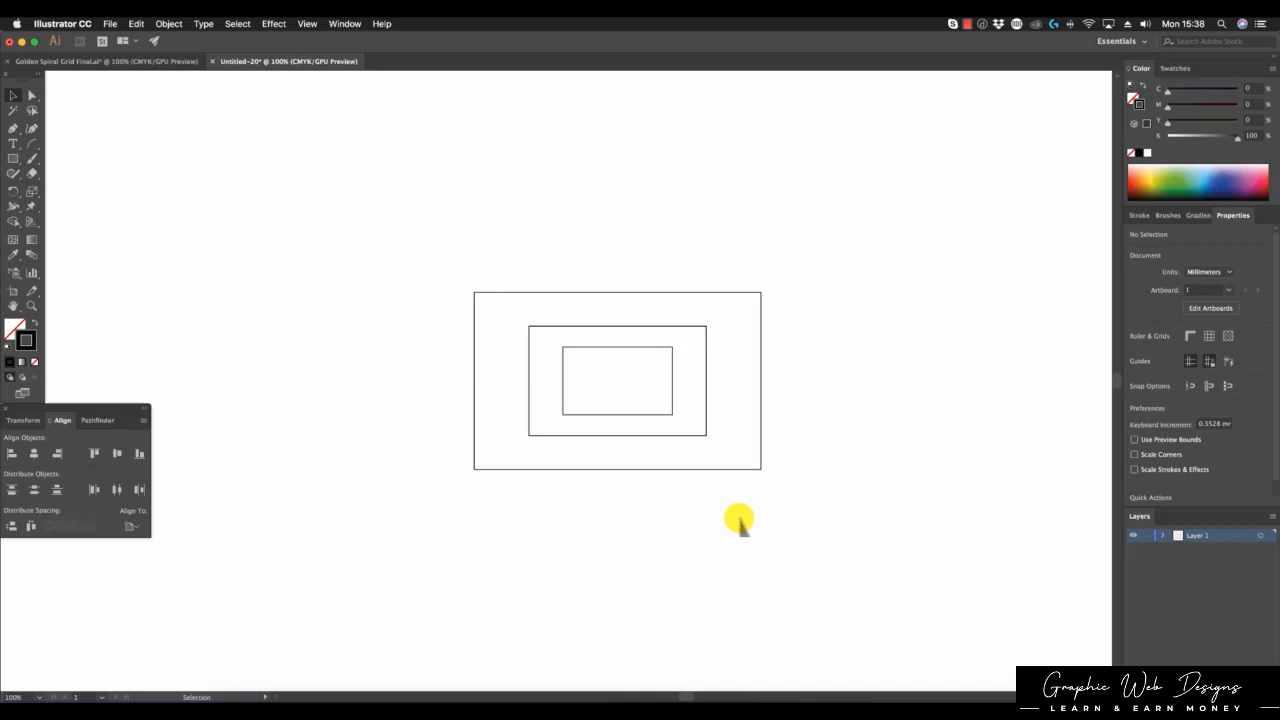
key("alt+2")
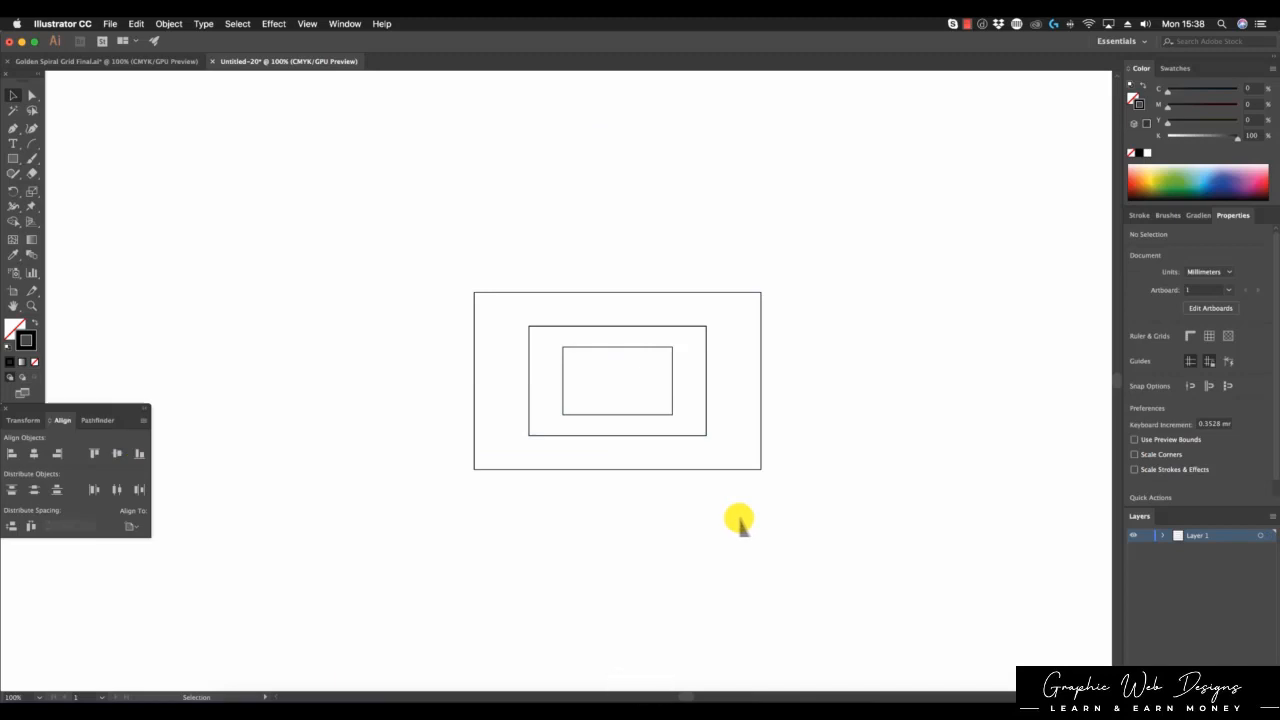